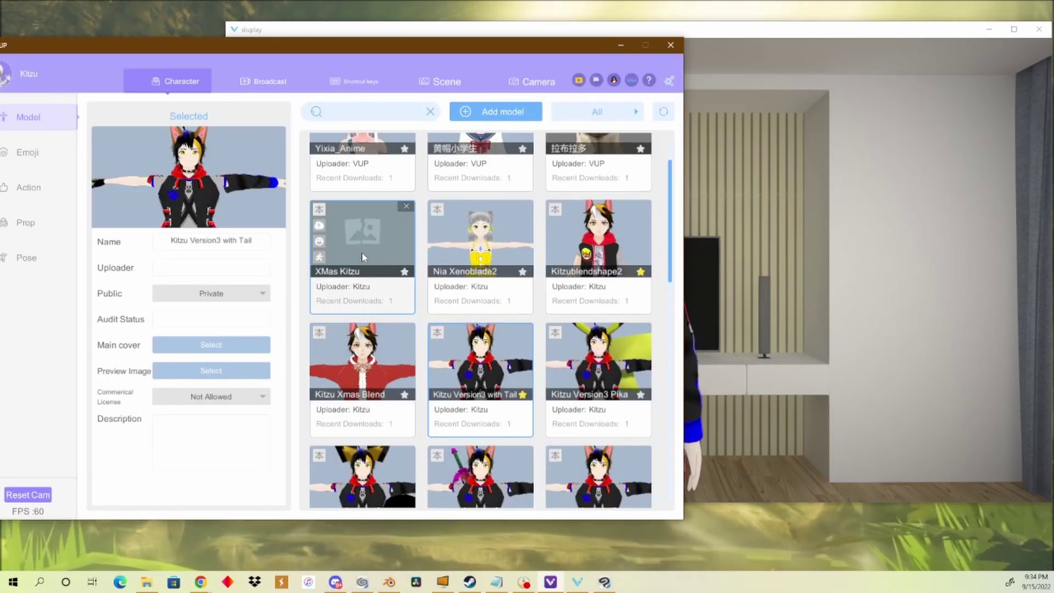
Load the XMas Kitzu avatar in VUP and move the model list aside to reveal it.
left_click(362, 244)
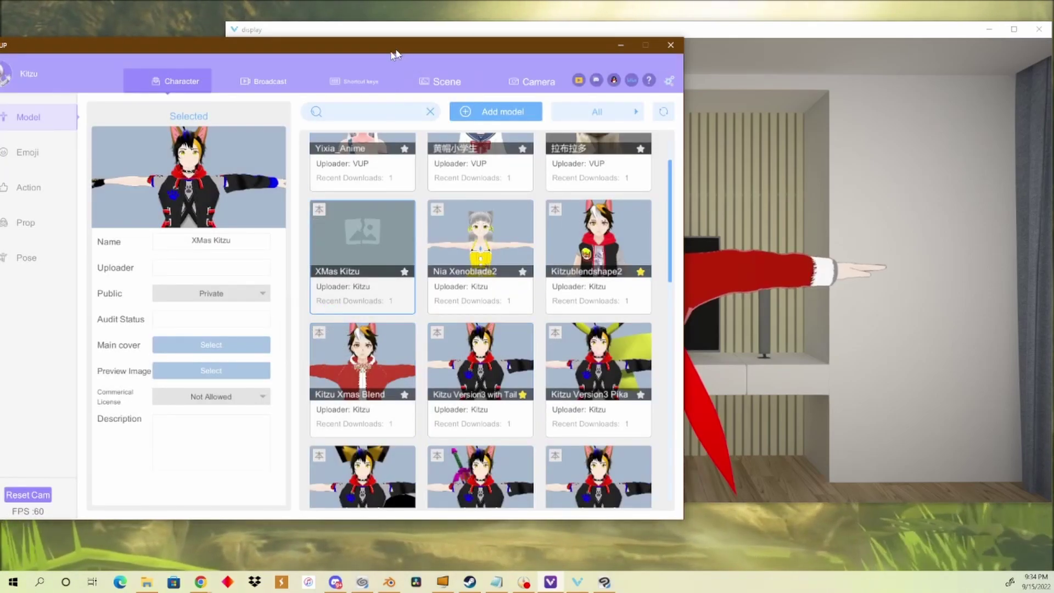
left_click_drag(394, 54, 0, 54)
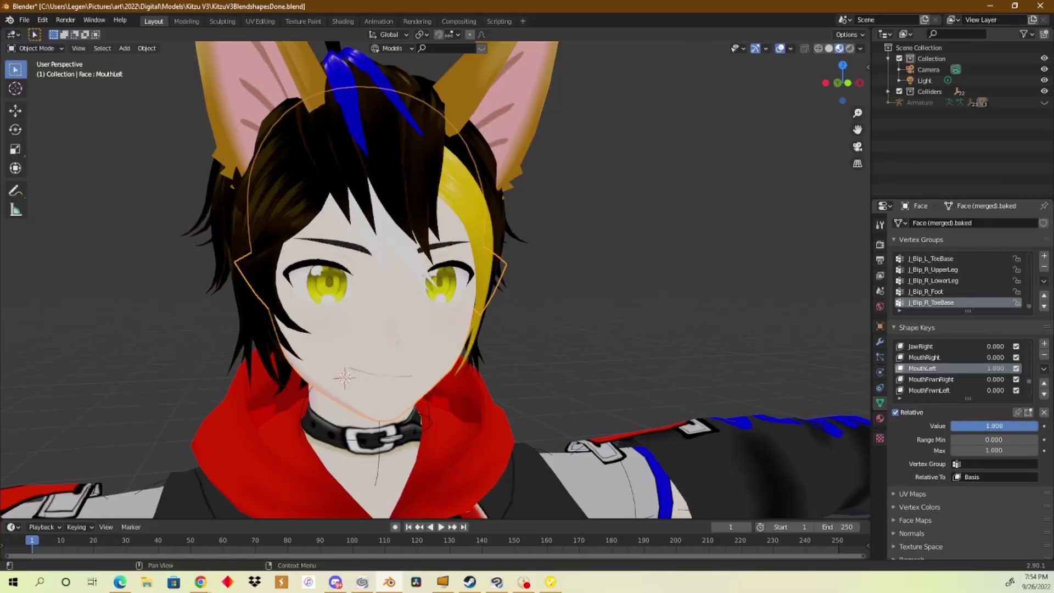
Raise the eyebrows with BrwInnerUp at 1, then try JawOpen and reset it to 0.
left_click(927, 347)
mouse_move(969, 426)
left_mouse_down()
mouse_move(1038, 426)
mouse_move(969, 426)
left_mouse_up()
scroll(958, 368, "down", 5)
left_click(928, 357)
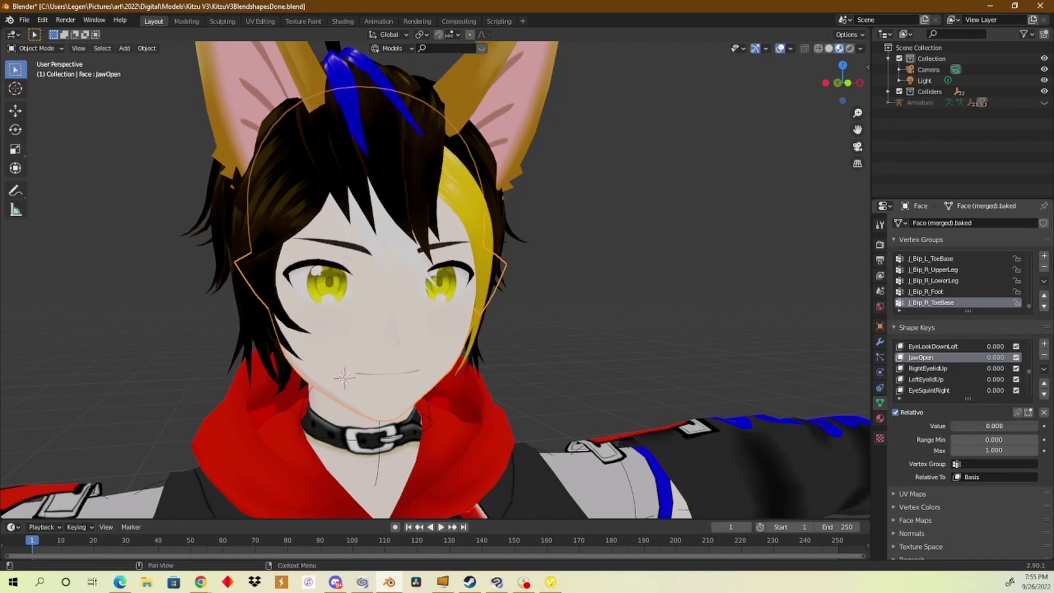
left_click_drag(1038, 426, 953, 426)
scroll(958, 368, "up", 2)
left_click(928, 357)
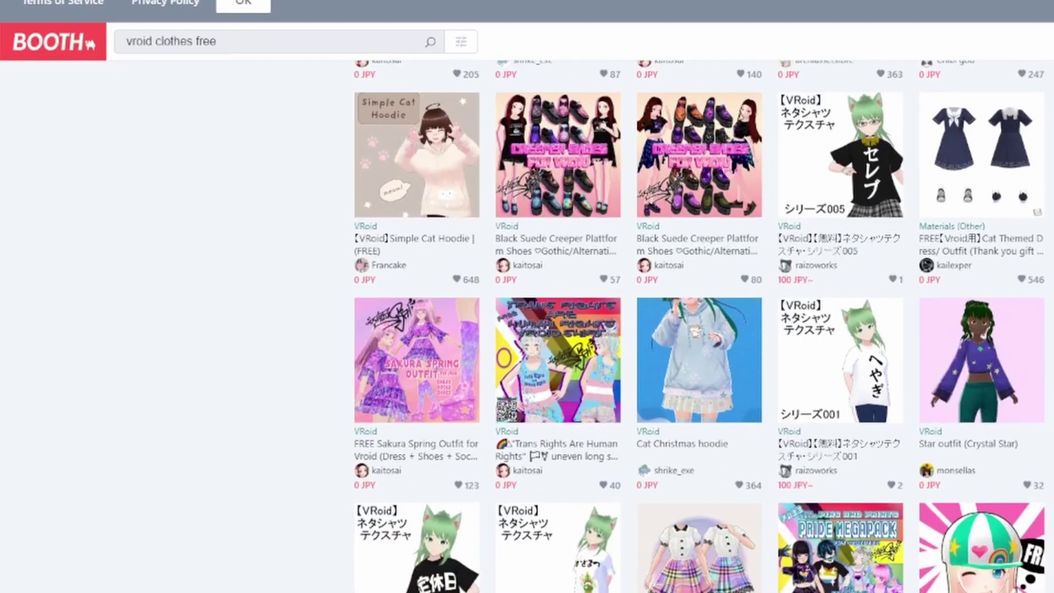
Scroll through the 'vroid clothes free' BOOTH results, including the Cat Christmas hoodie.
scroll(700, 326, "down", 4)
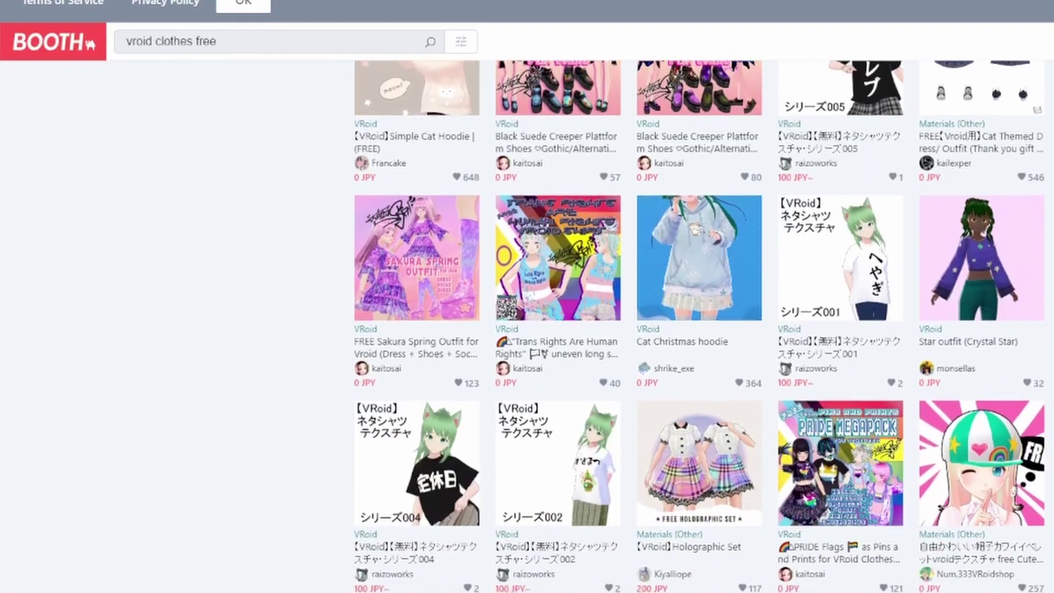
scroll(700, 326, "down", 4)
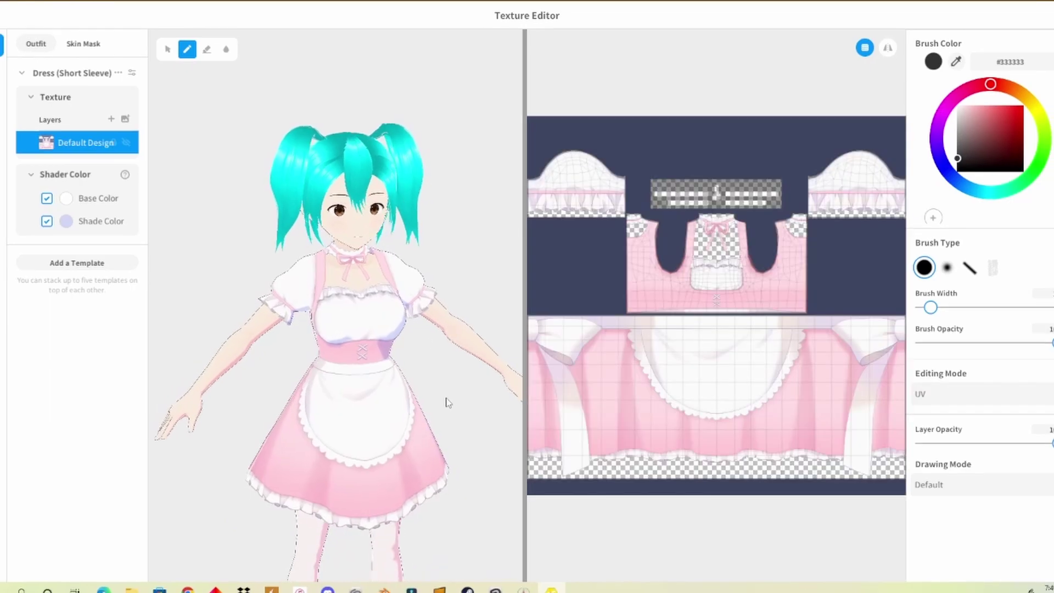
Rotate the Texture Editor preview to a side view, then back to face the front.
left_click_drag(447, 401, 474, 404)
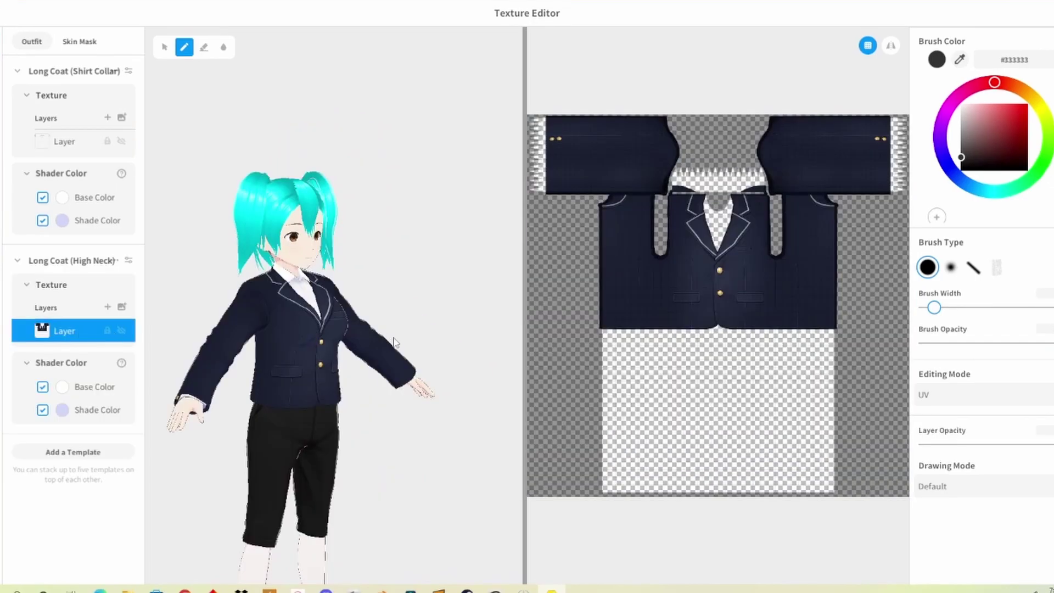
mouse_move(394, 343)
left_mouse_down()
mouse_move(379, 340)
mouse_move(409, 341)
left_mouse_up()
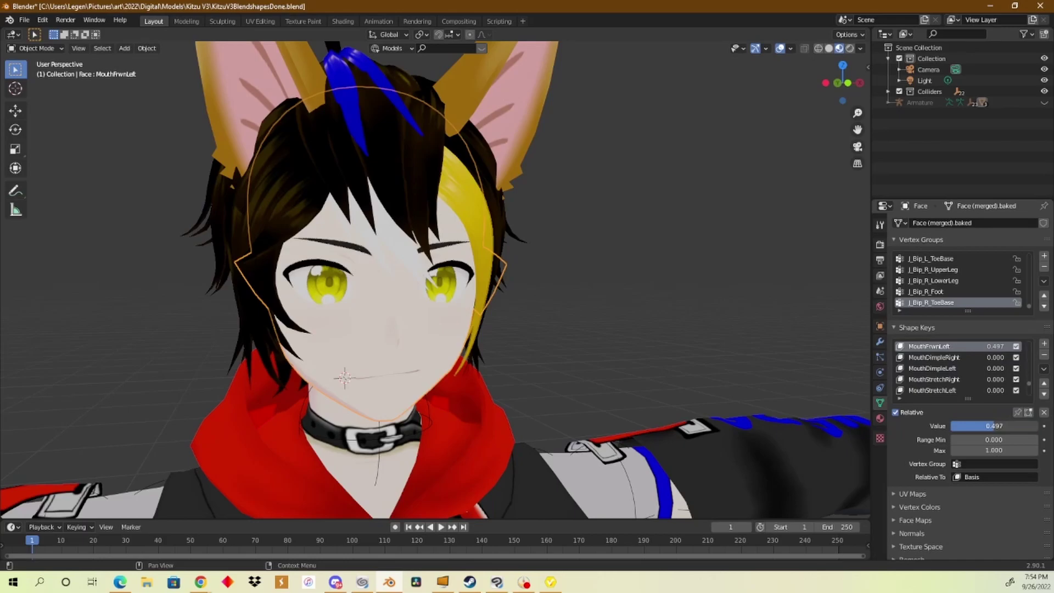
Undo to return the MouthFrwnLeft shape key to 0, removing the frown.
key("ctrl+z")
key("ctrl+z")
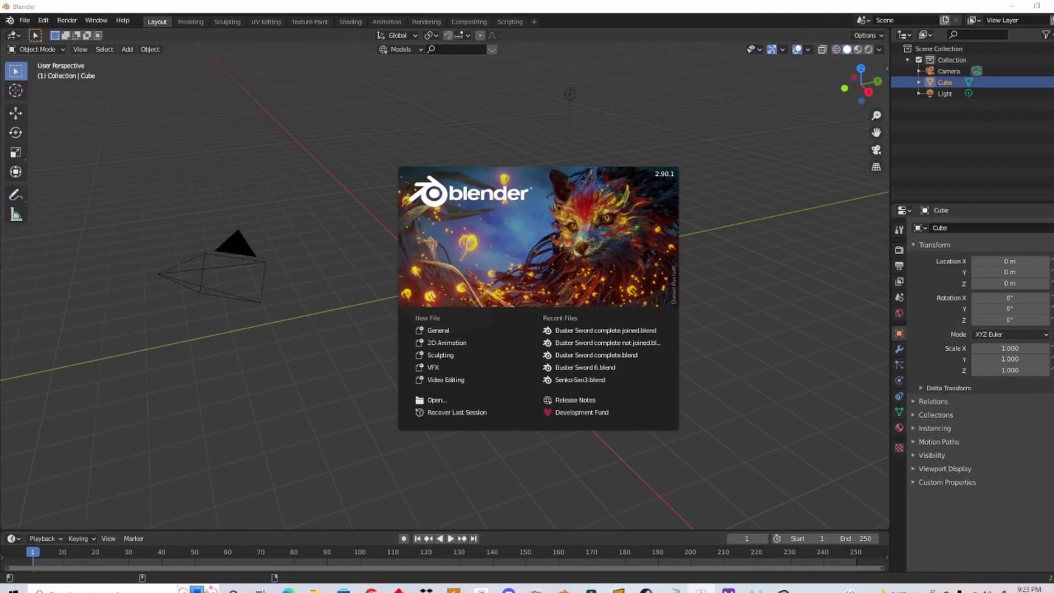
Dismiss the splash screen and delete the default cube.
left_click(466, 330)
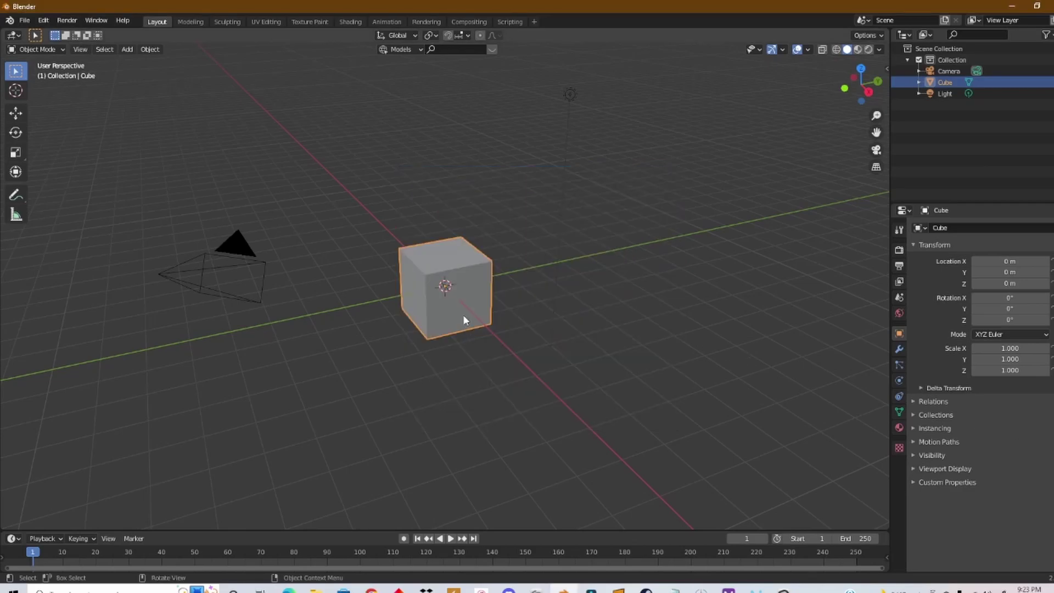
key("x")
left_click(463, 319)
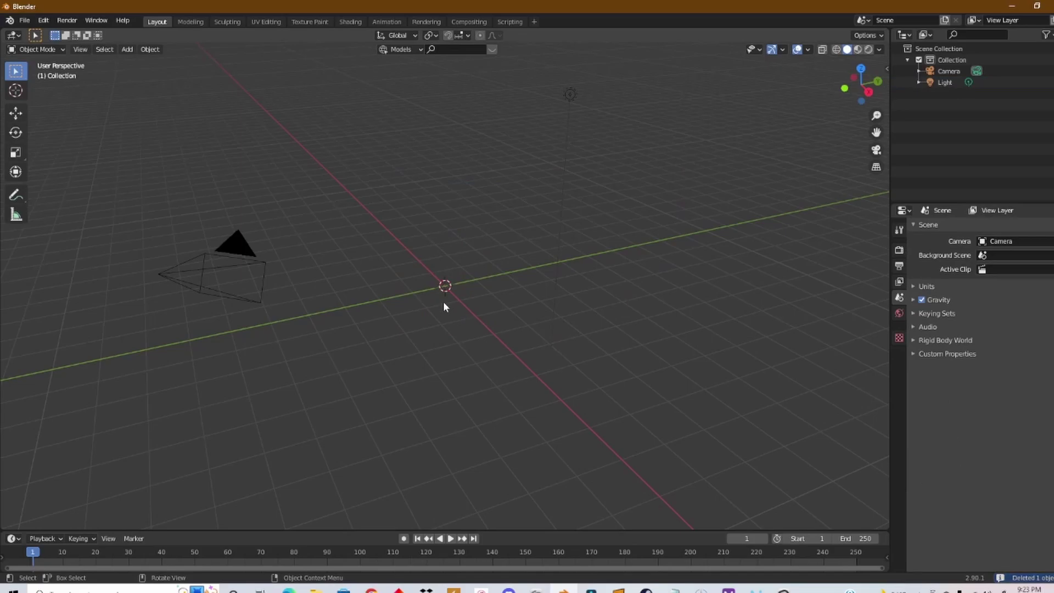
Import Kitzu Version3 with Tail.vrm from the Kitzu V3 folder as a VRM.
left_click(24, 21)
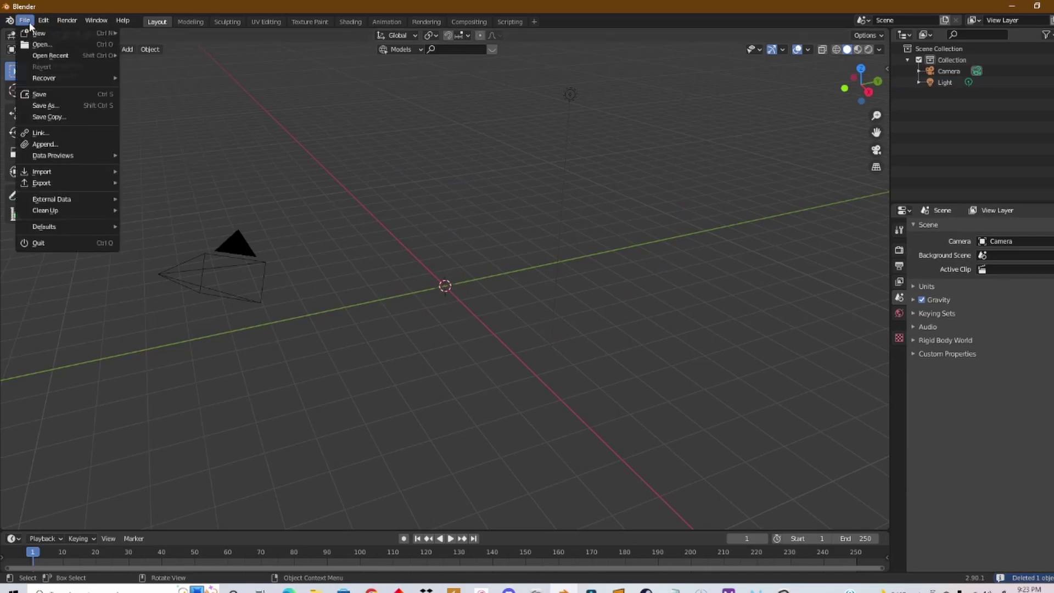
mouse_move(55, 171)
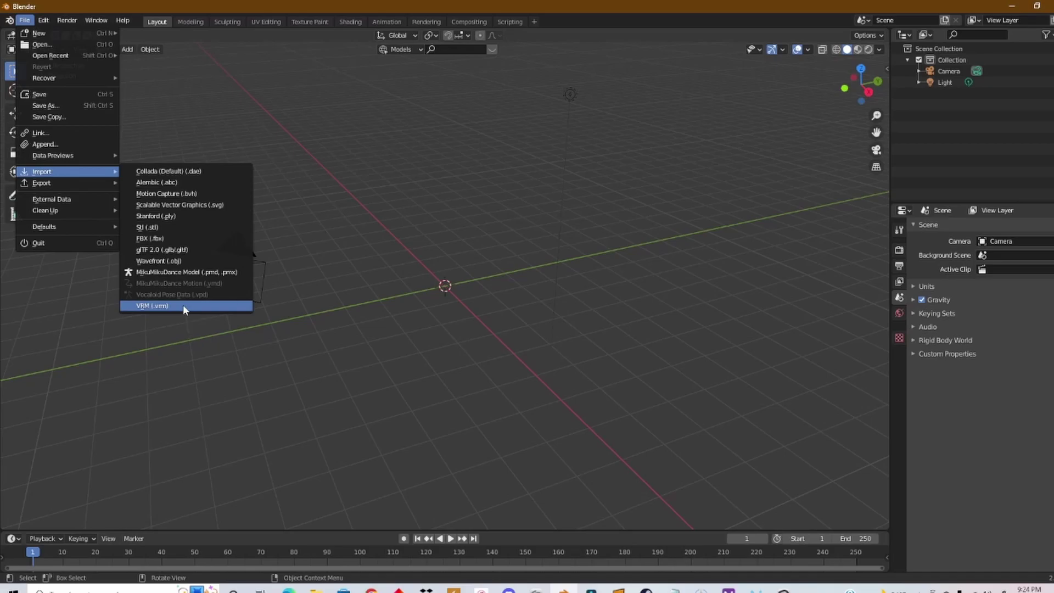
left_click(183, 306)
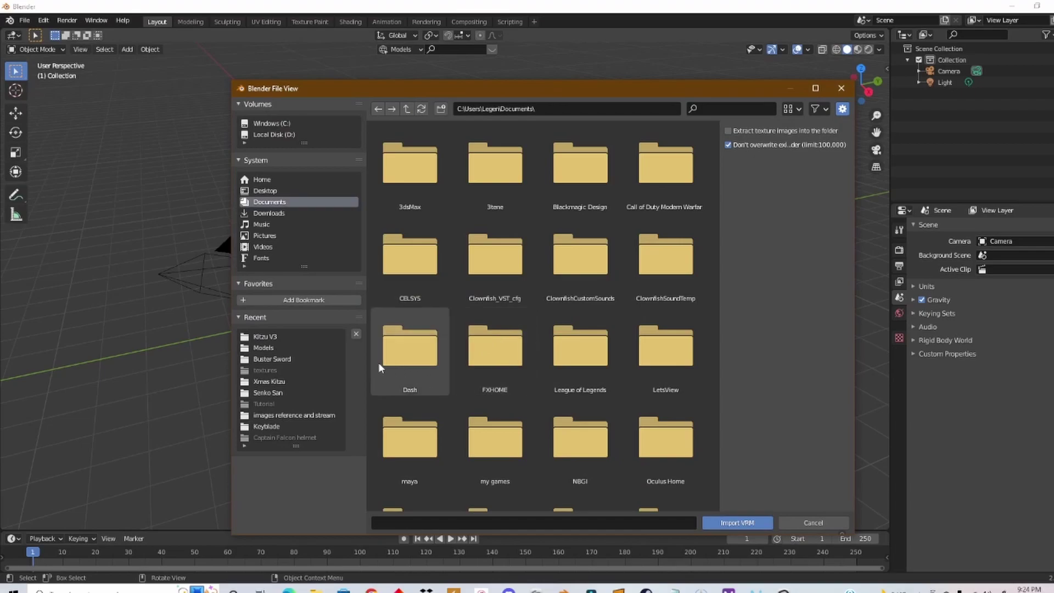
left_click(275, 336)
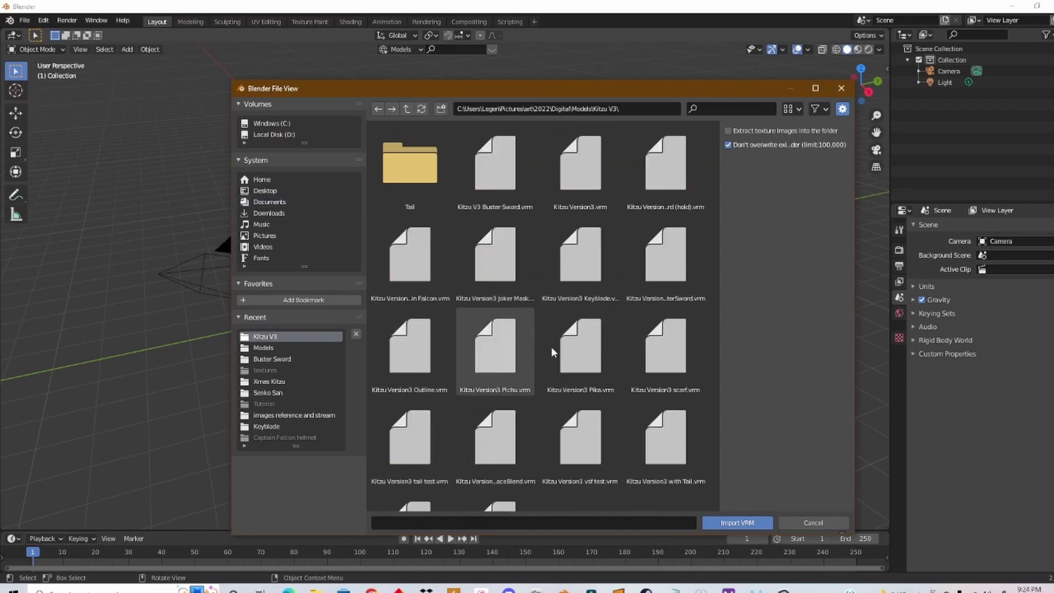
scroll(622, 347, "down", 2)
left_click(673, 400)
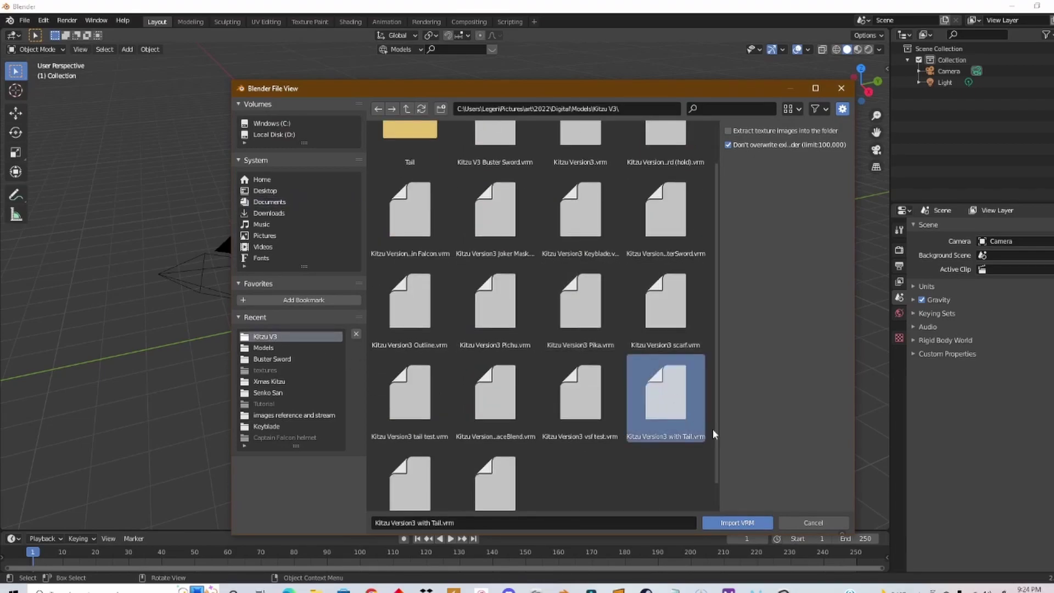
left_click(738, 523)
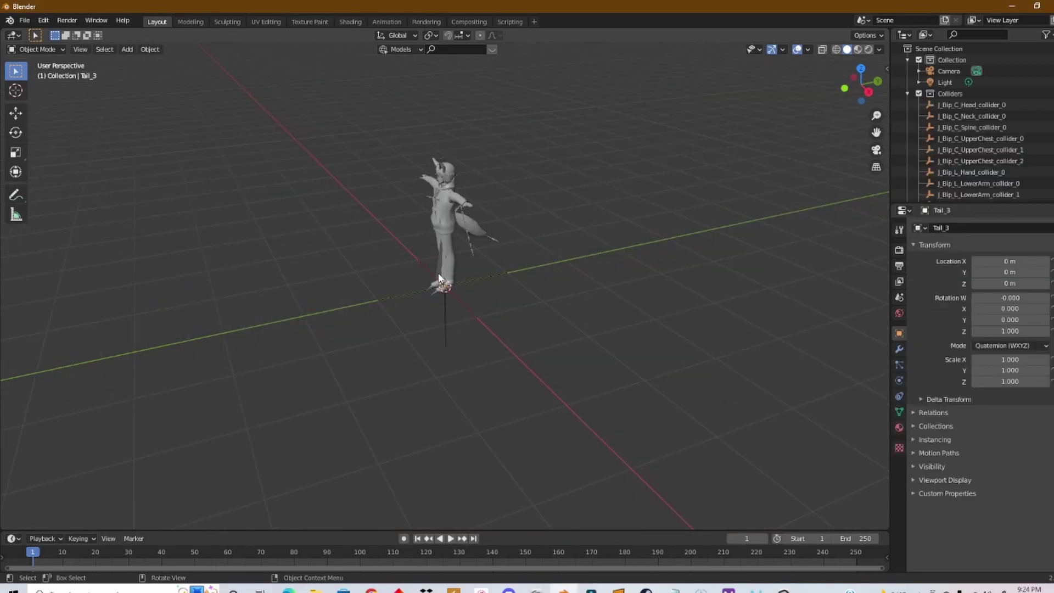
Frame the character from the front and switch the viewport to Material Preview shading.
middle_click_drag(438, 265, 539, 233)
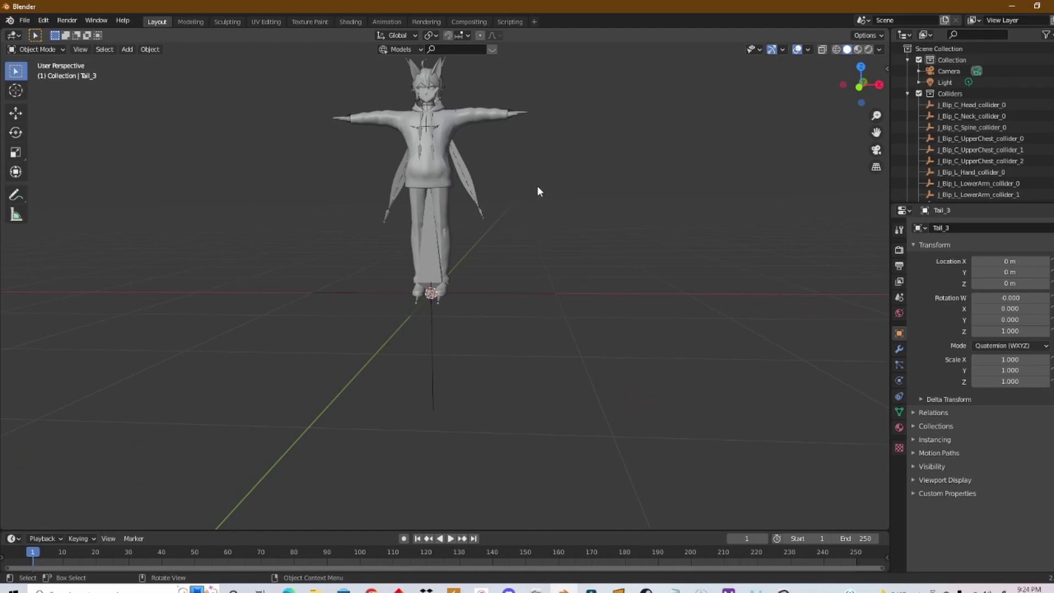
scroll(562, 257, "up", 3)
scroll(550, 299, "up", 3, "shift")
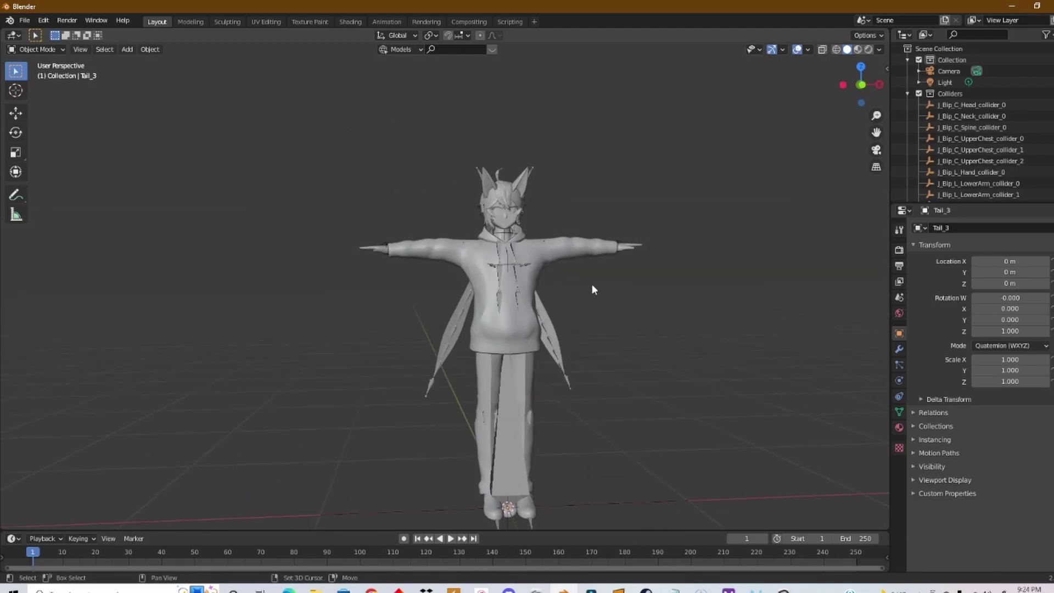
middle_click_drag(592, 284, 549, 281, "shift")
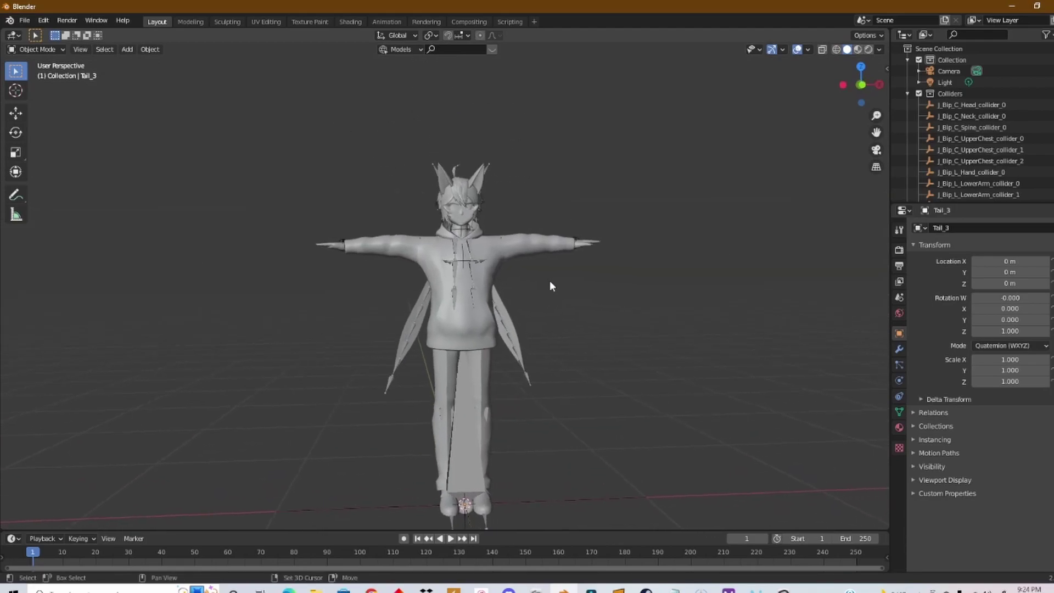
left_click(859, 51)
scroll(614, 256, "up", 5)
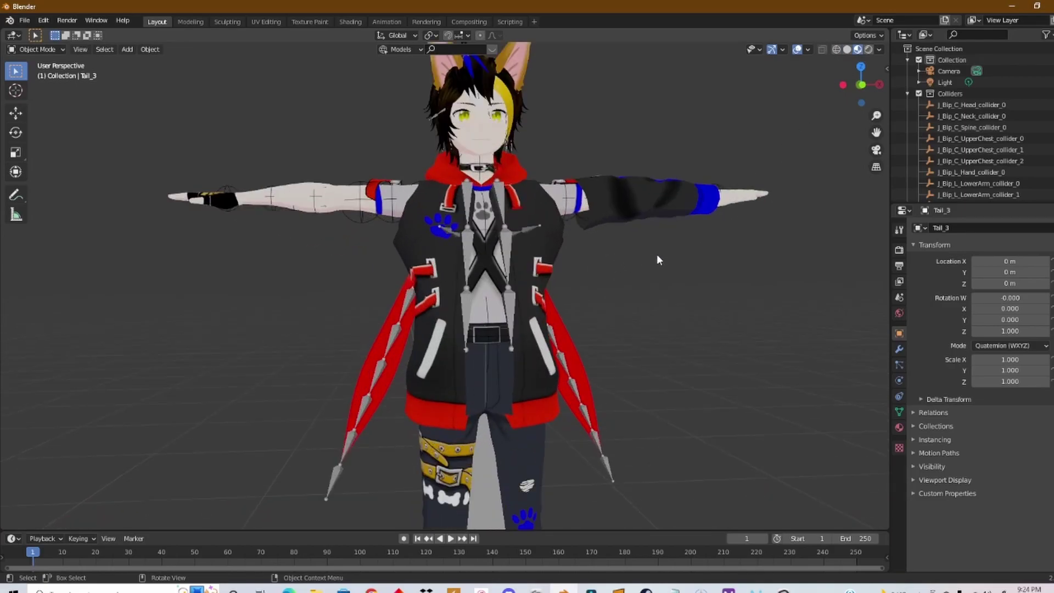
middle_click_drag(657, 255, 604, 299, "shift")
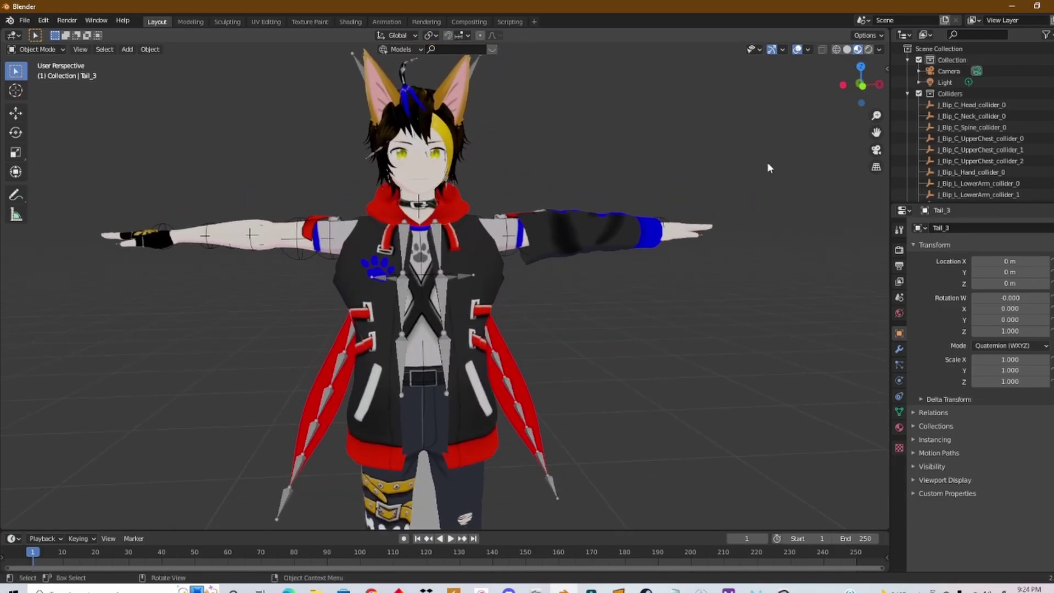
Collapse the Colliders collection, hide the Armature, and select the Body mesh.
left_click(909, 93)
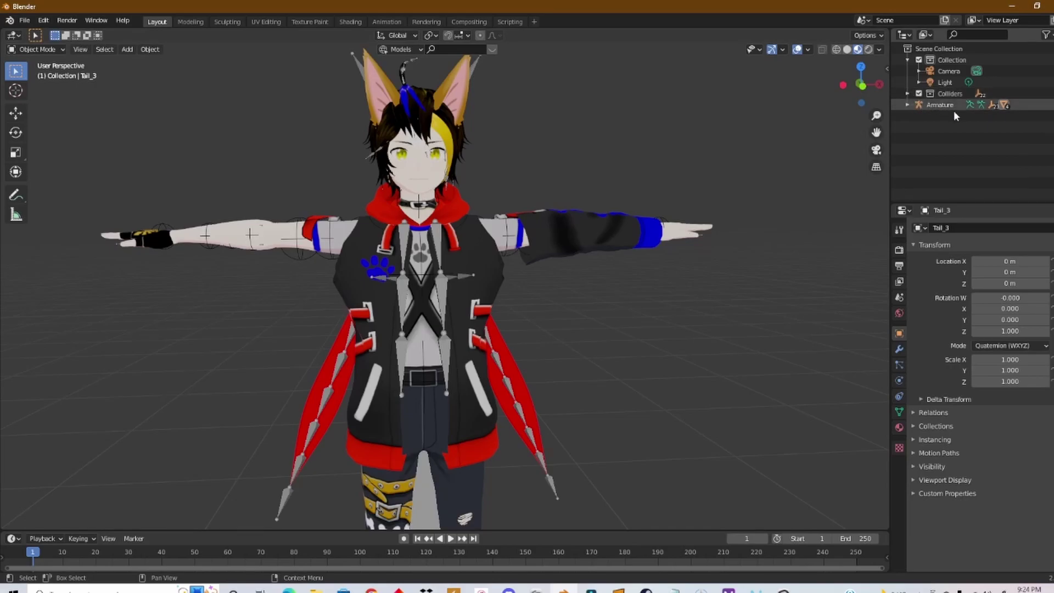
key("h")
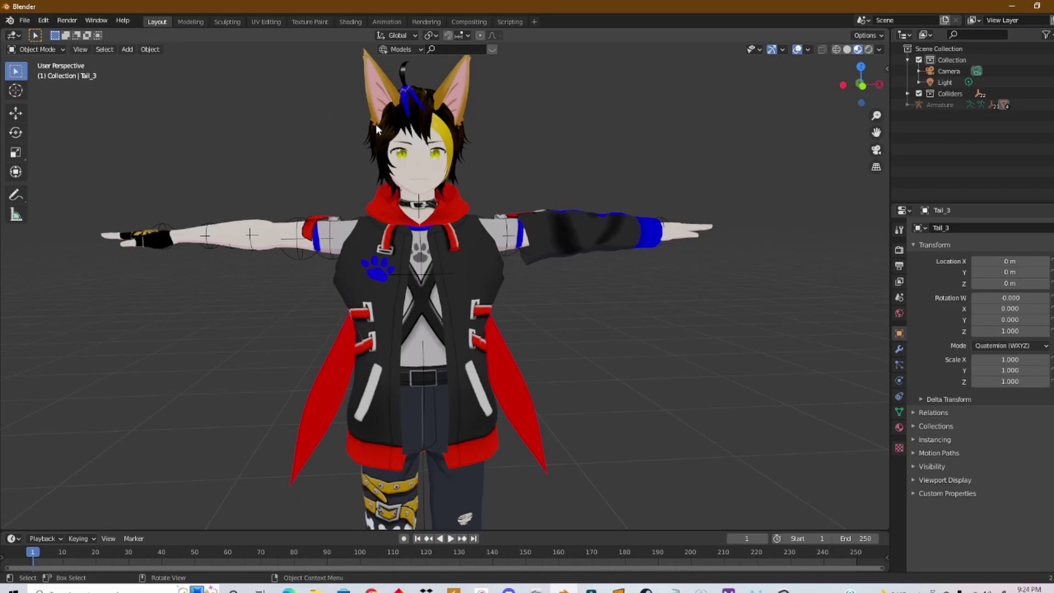
left_click(372, 240)
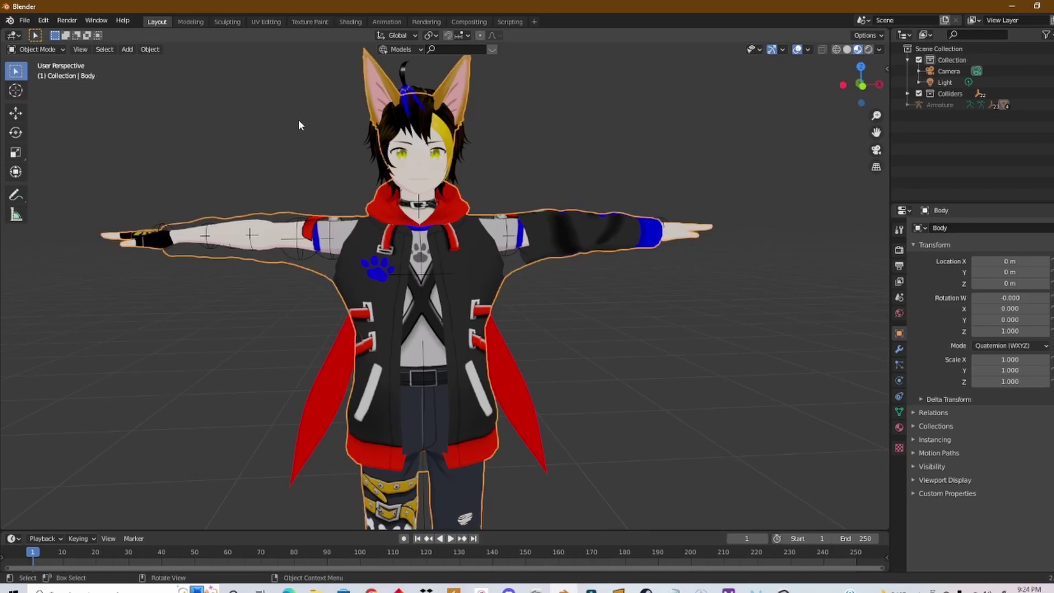
Switch to the Shading workspace and pan the node graph to the MToon and output nodes.
left_click(350, 22)
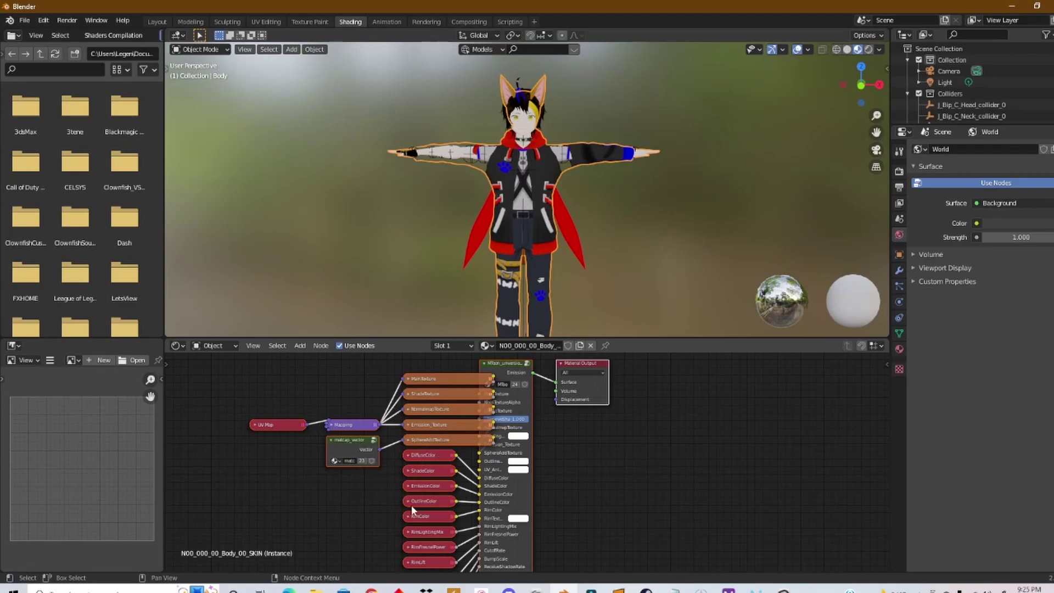
scroll(583, 460, "up", 2)
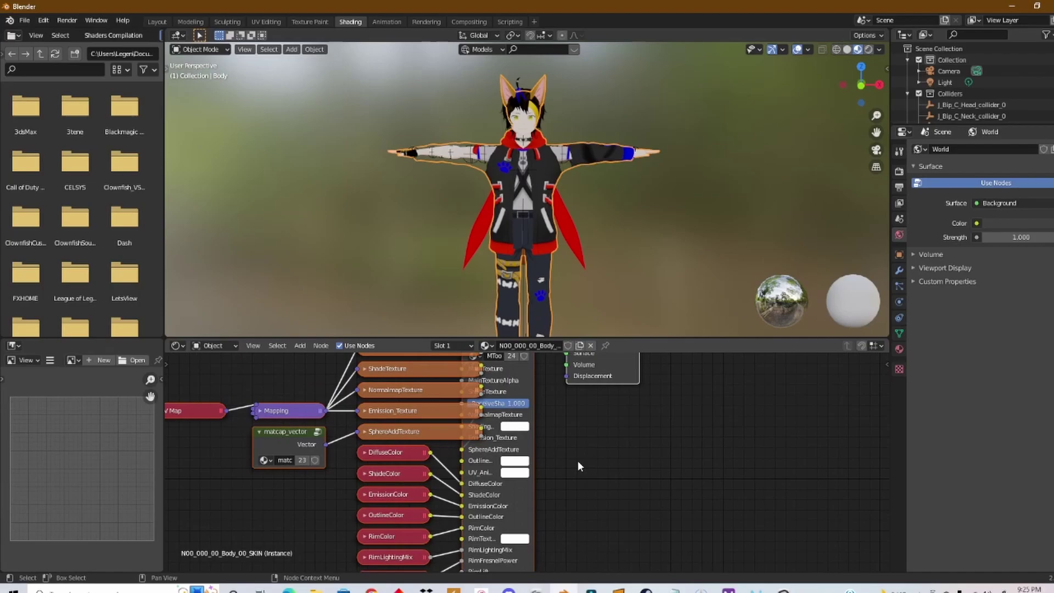
middle_click_drag(583, 451, 661, 382)
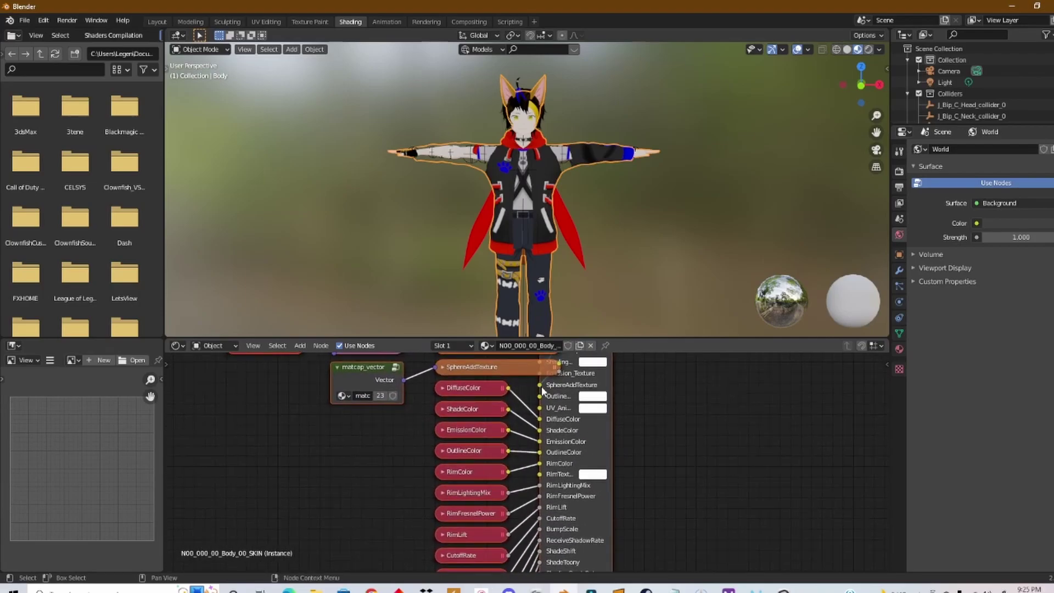
middle_click_drag(648, 425, 669, 478)
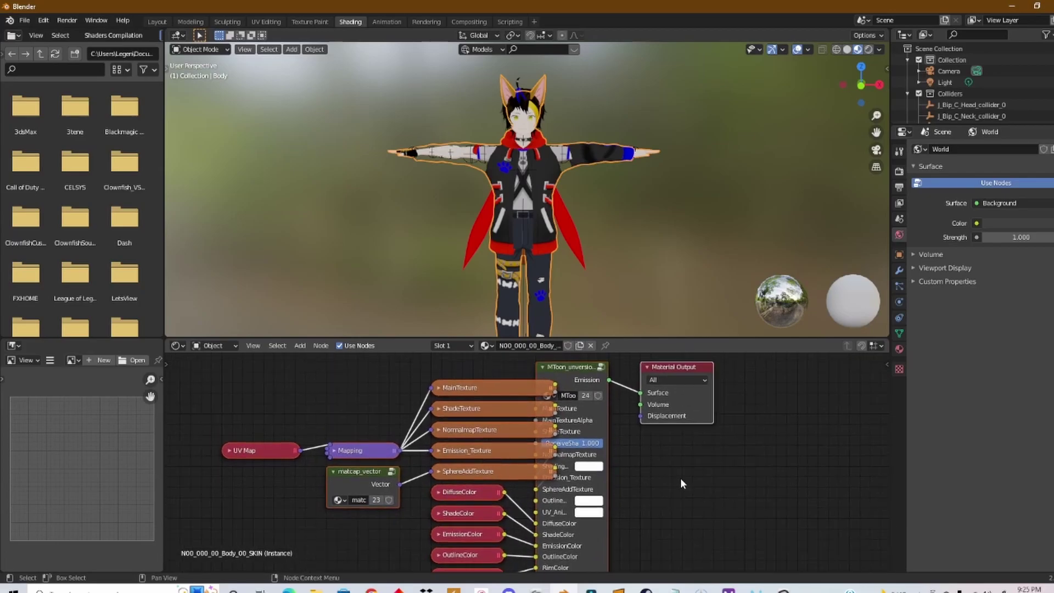
In Material properties, select the N00_005_01_Tops_01_CLOTH slot after briefly viewing Bottoms.
left_click(899, 349)
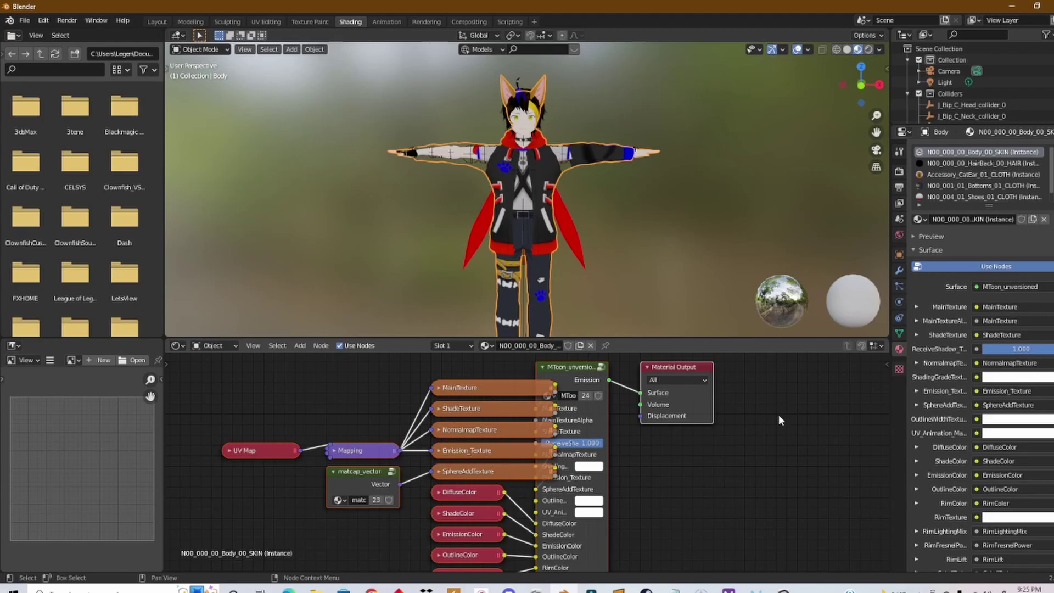
left_click(990, 185)
scroll(991, 181, "down", 1)
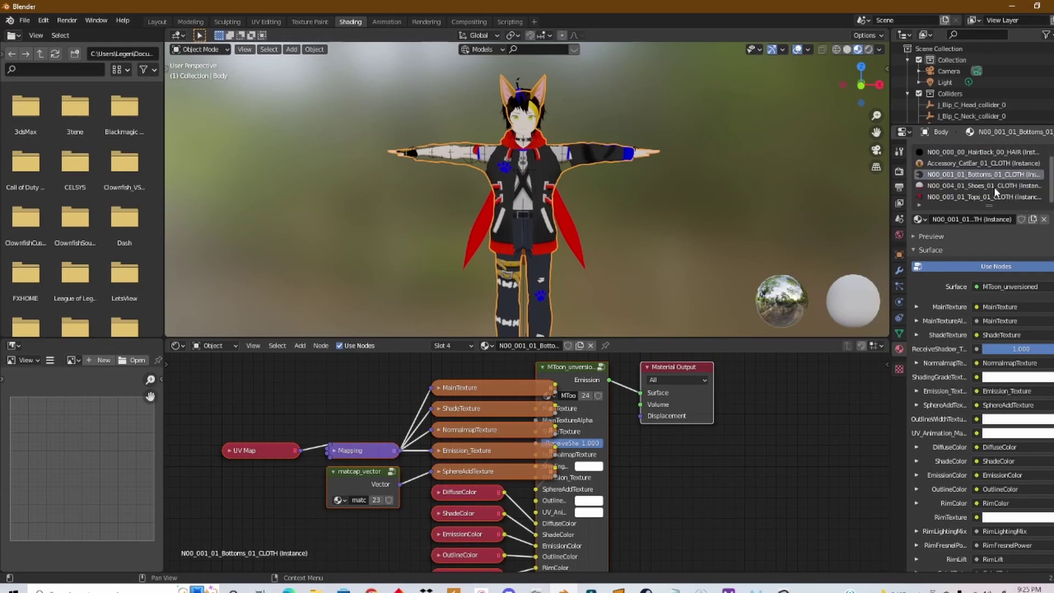
left_click(975, 197)
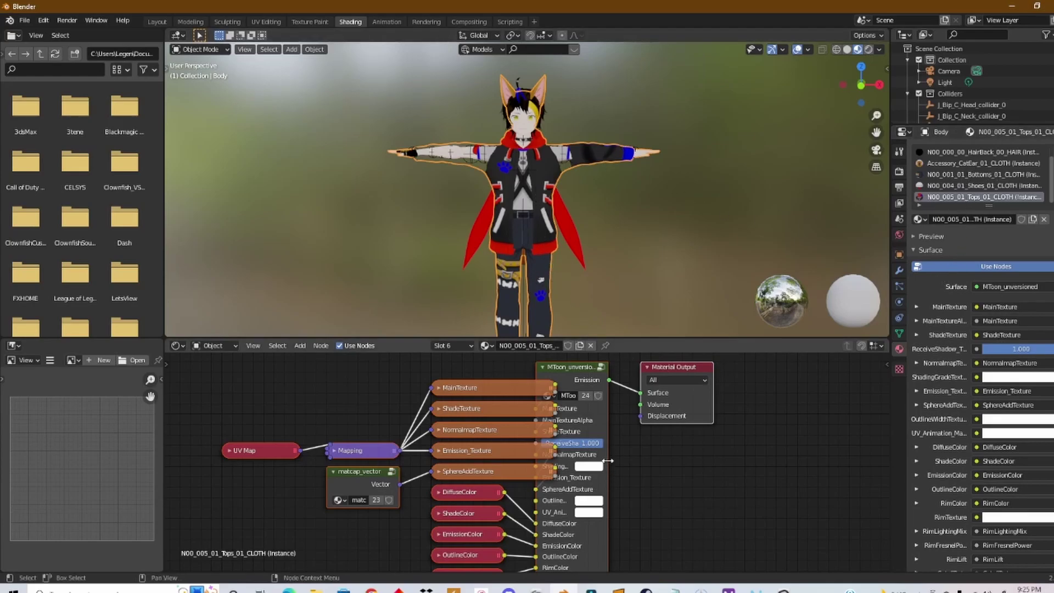
Give the MainTexture node a new blank 1024×1024 image named 'XMas top'.
left_click(437, 388)
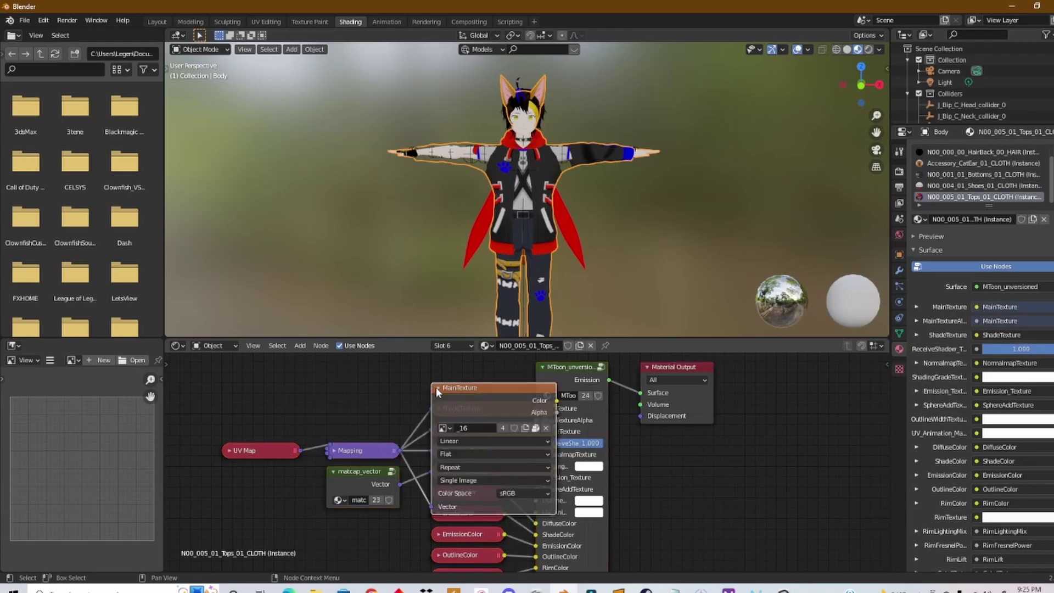
left_click(525, 427)
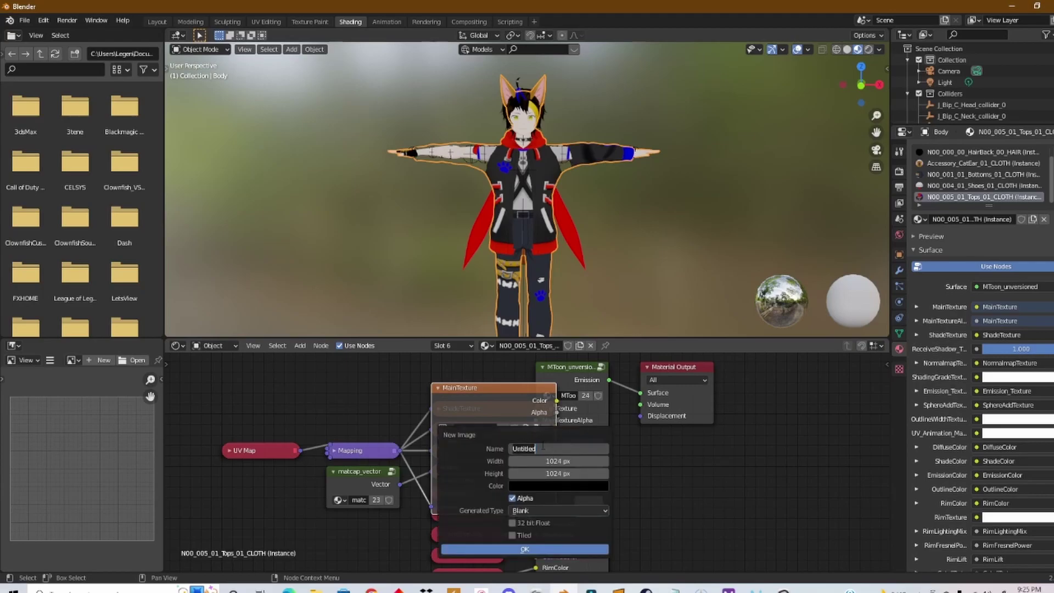
key("BackSpace")
left_click(547, 550)
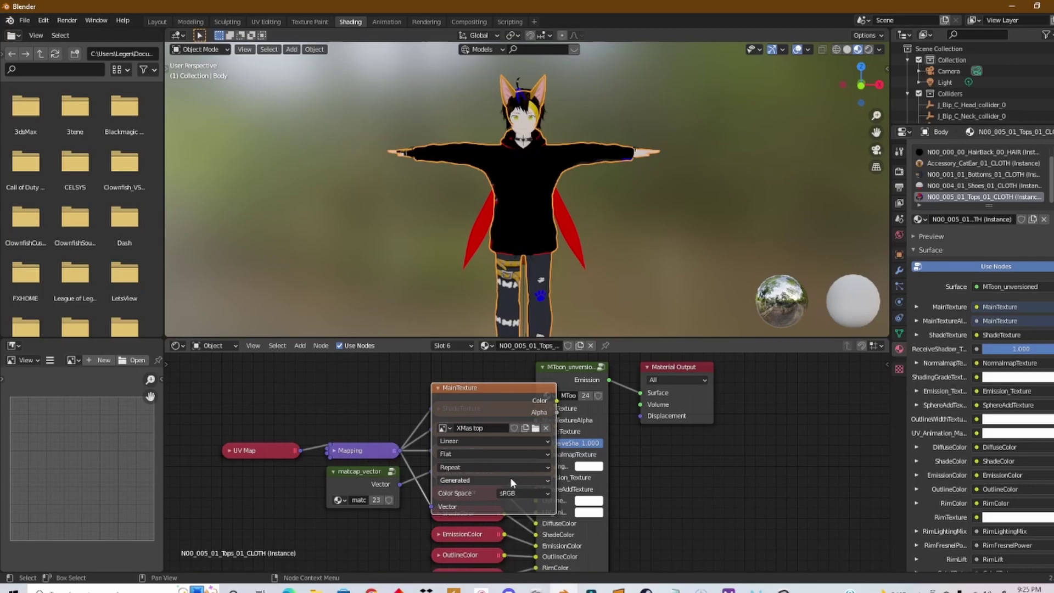
Orbit to a side view and open the image file browser for MainTexture.
right_click(522, 198)
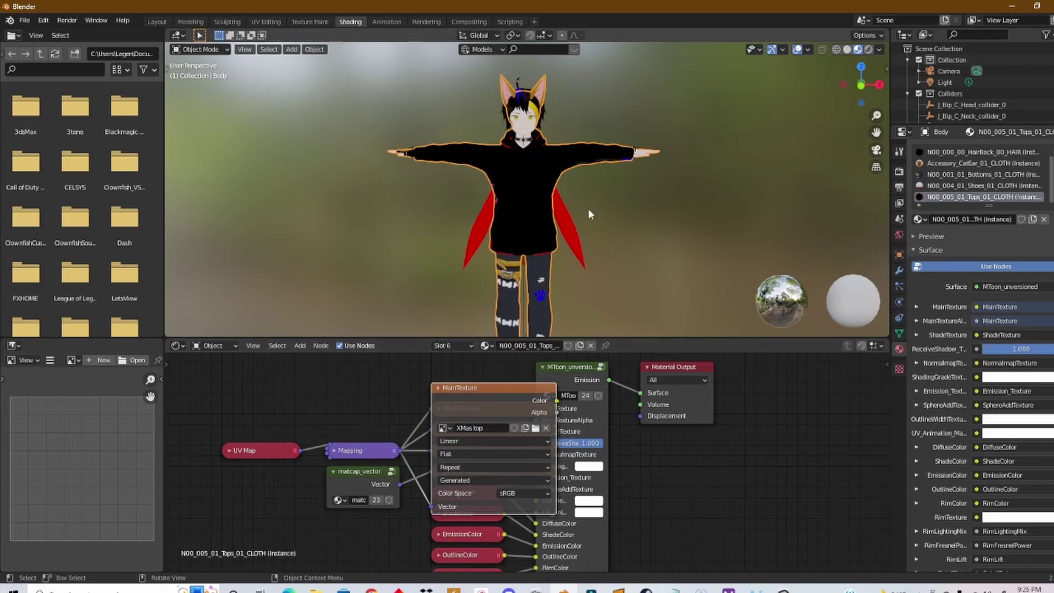
middle_click_drag(588, 208, 621, 210)
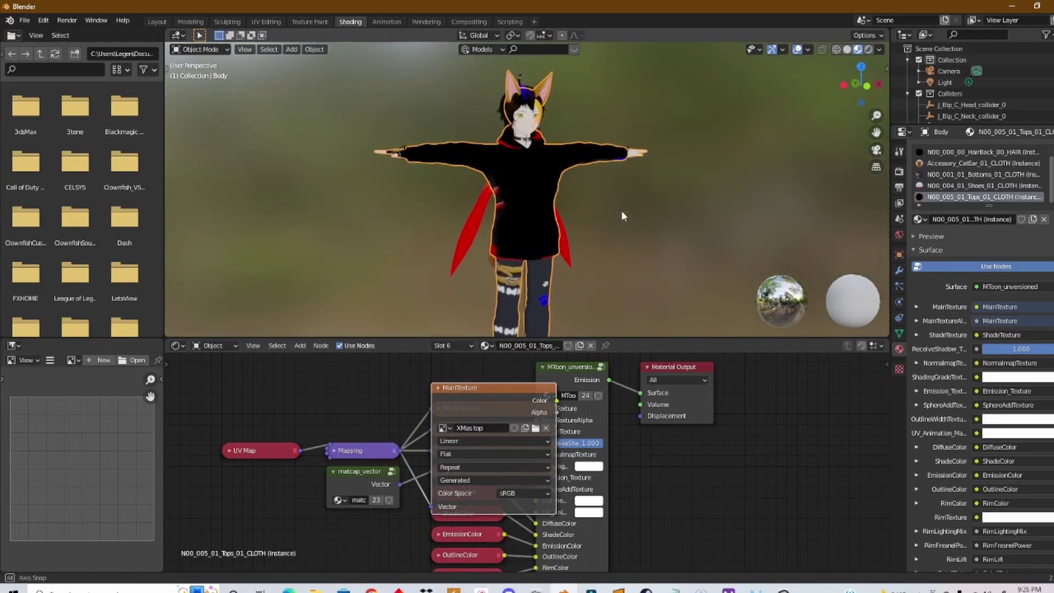
left_click(536, 427)
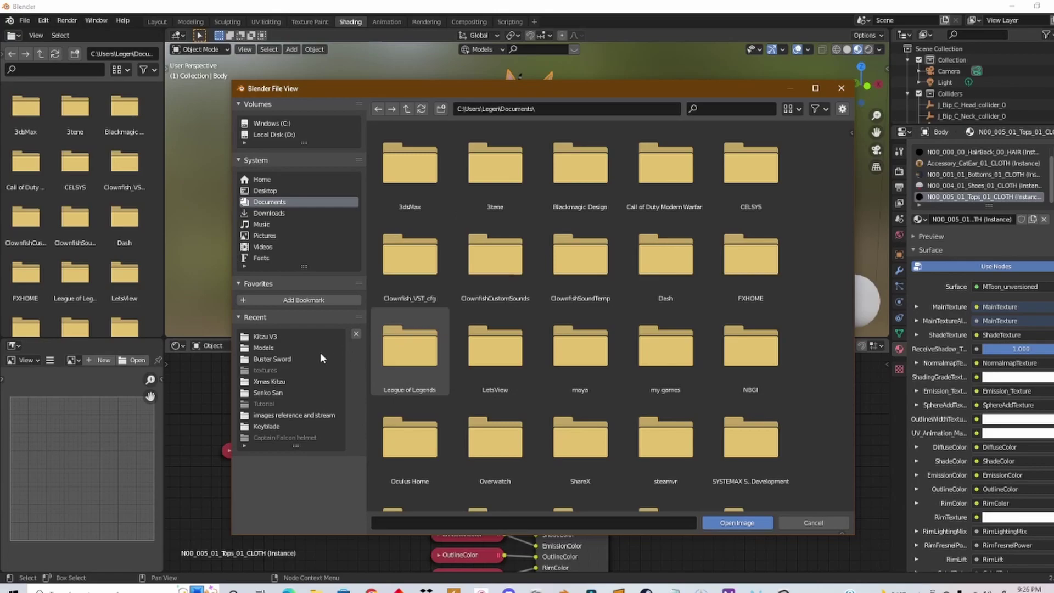
Load Xmas top done.png from the Xmas Kitzu folder and orbit to view the Santa top.
left_click(269, 381)
left_click(590, 472)
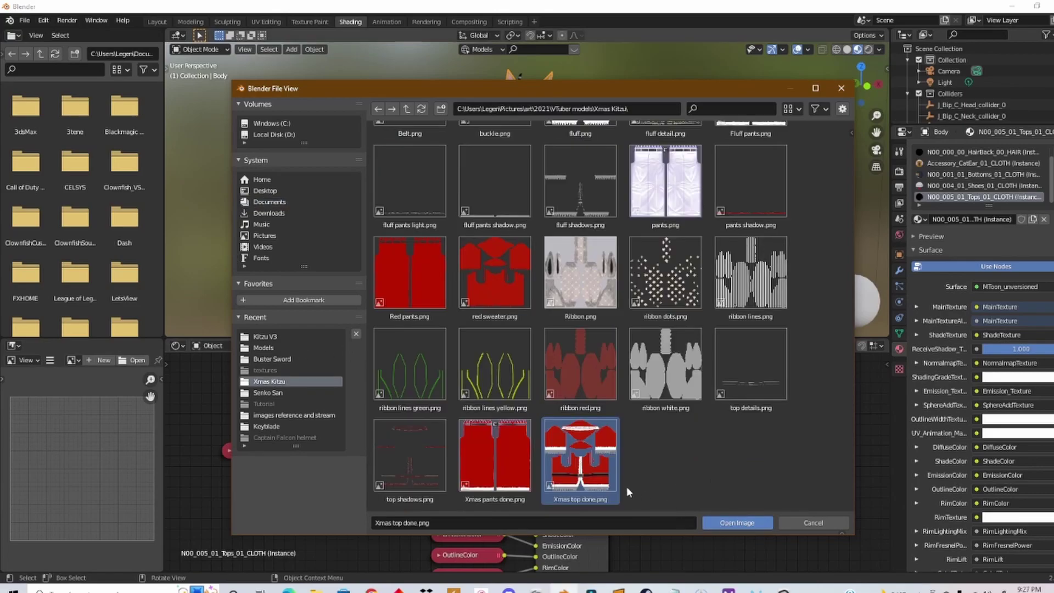
left_click(728, 519)
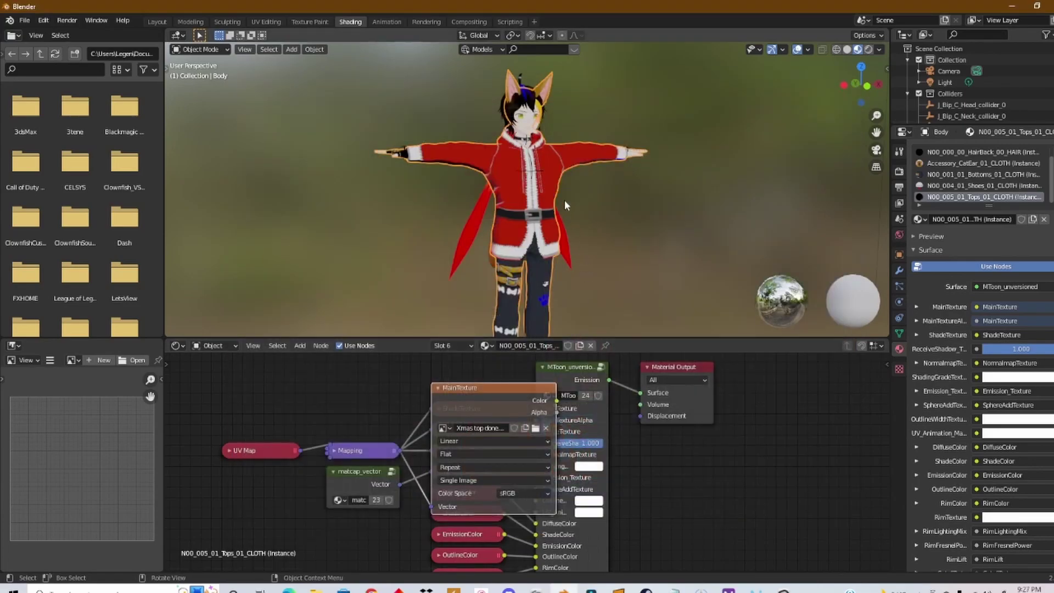
mouse_move(527, 197)
middle_mouse_down()
mouse_move(727, 176)
mouse_move(782, 187)
mouse_move(777, 211)
mouse_move(743, 216)
mouse_move(673, 199)
mouse_move(542, 196)
middle_mouse_up()
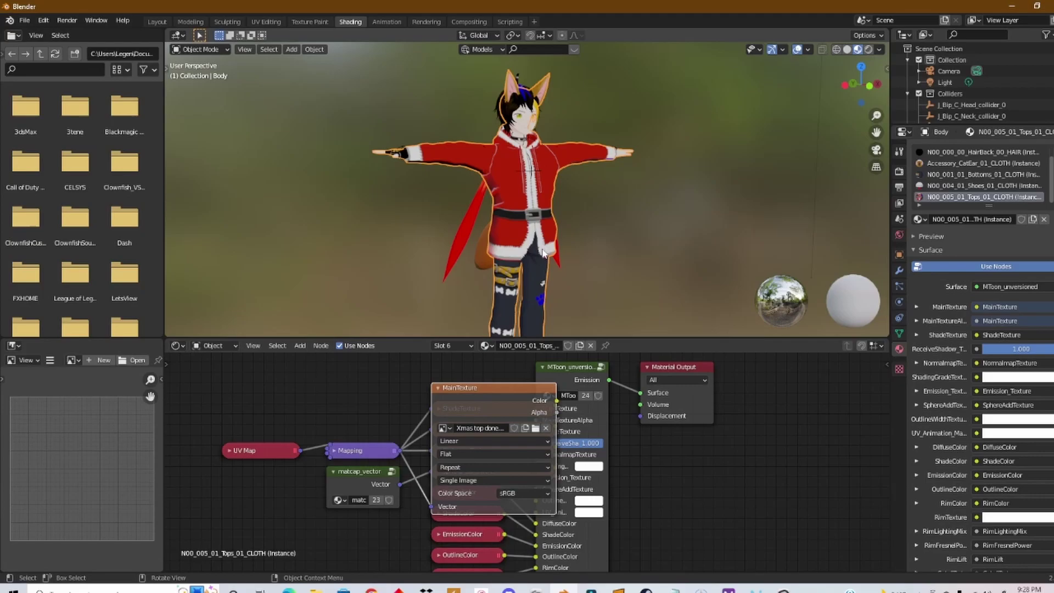
Create a new image named 'Xmas top' on the tops' ShadeTexture node.
left_click(437, 387)
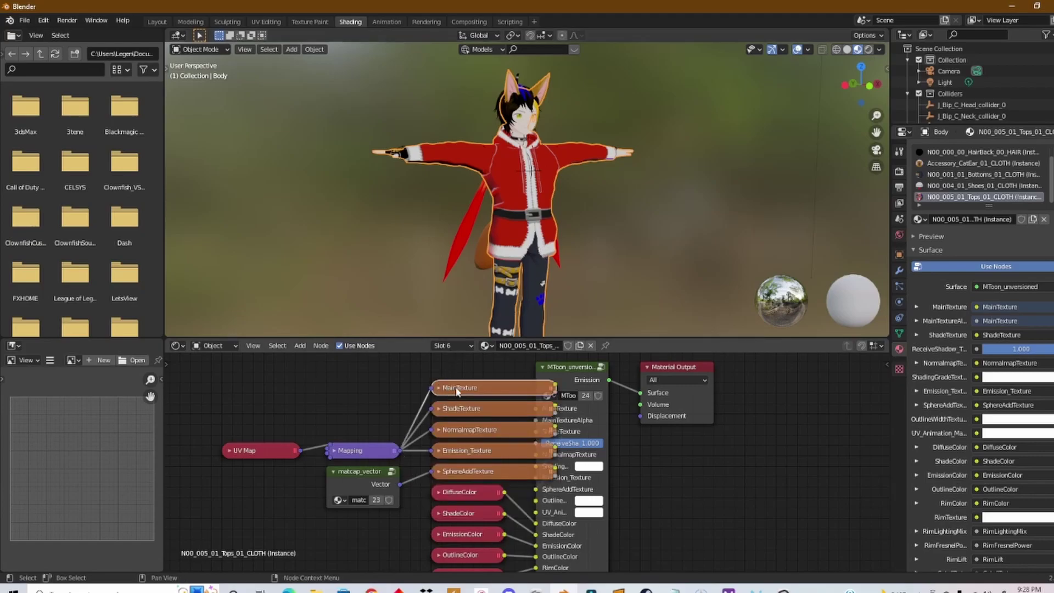
left_click(439, 408)
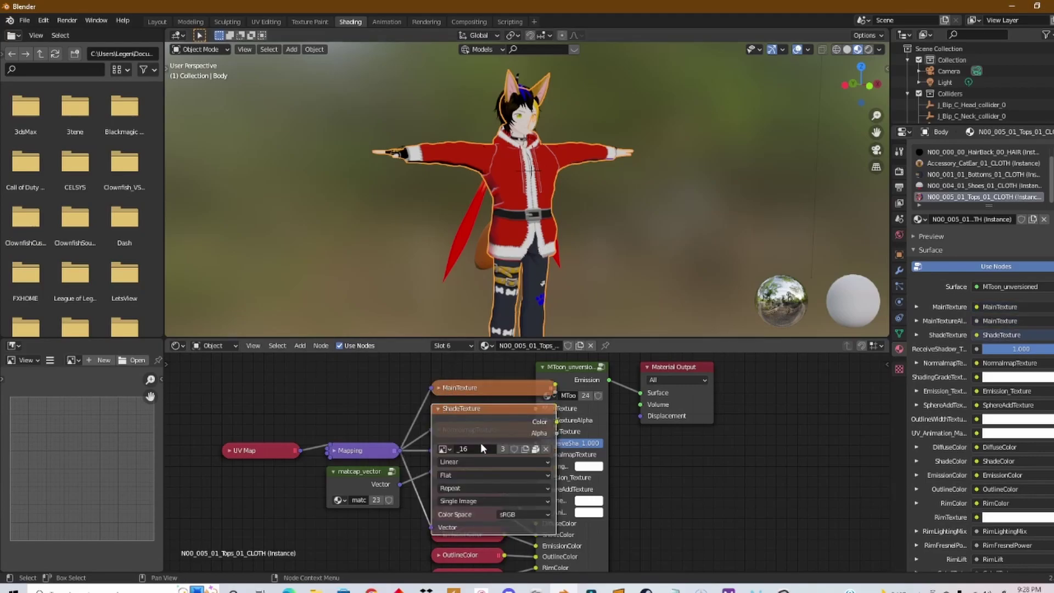
left_click(525, 449)
left_click(543, 468)
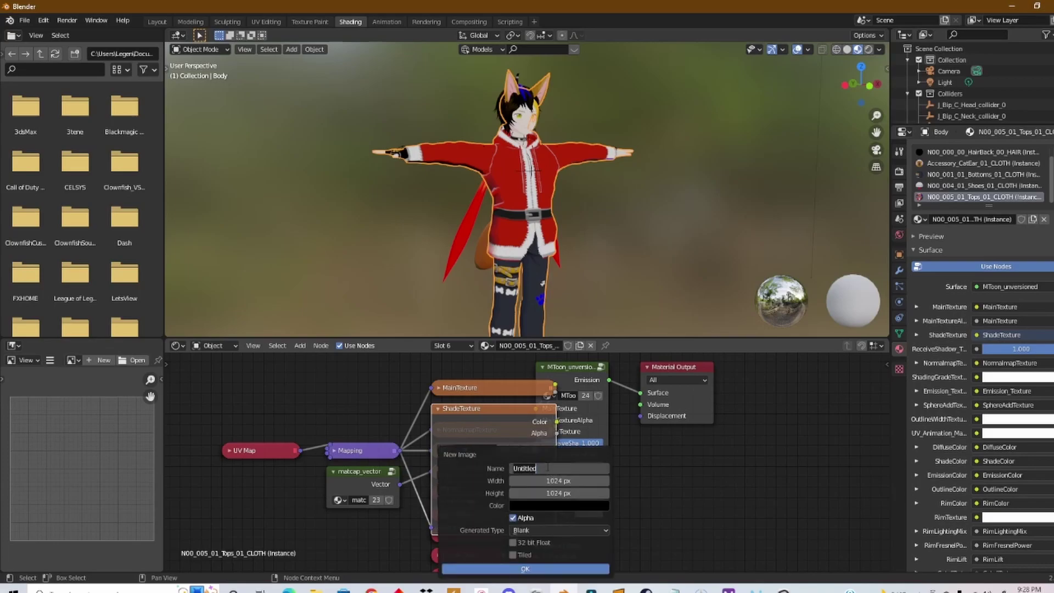
key("BackSpace")
key("Return")
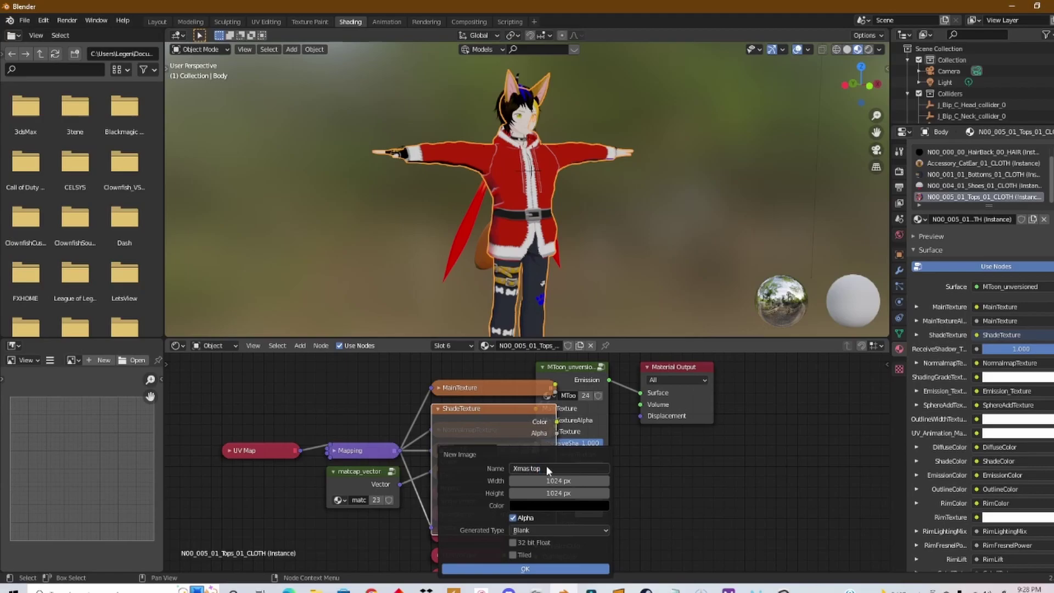
left_click(542, 568)
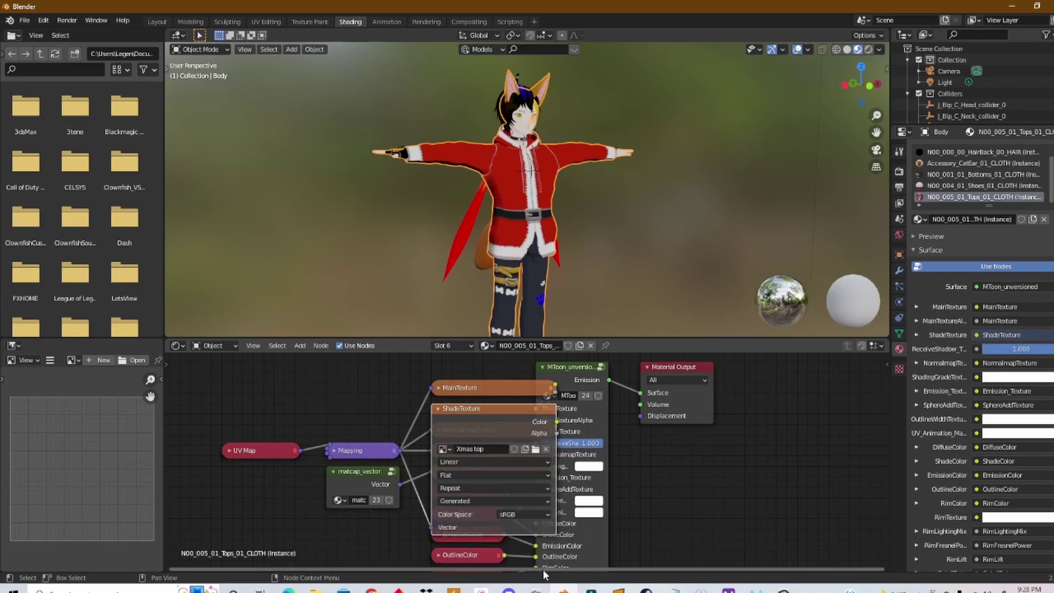
Load Xmas top done.png into the ShadeTexture node and check the top on the model.
left_click(536, 449)
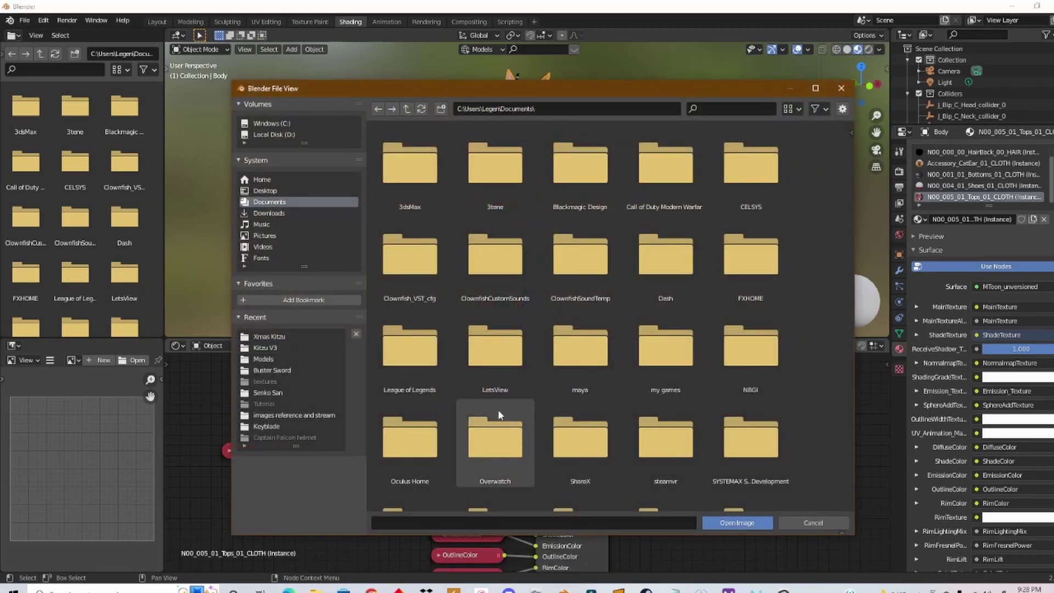
left_click(275, 337)
scroll(611, 407, "down", 3)
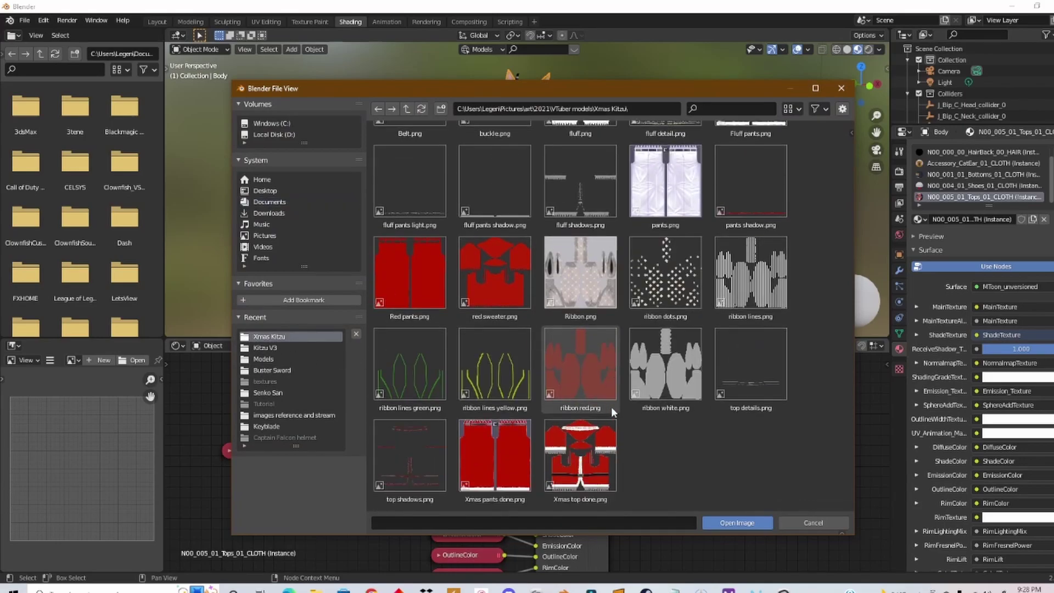
left_click(585, 468)
left_click(730, 523)
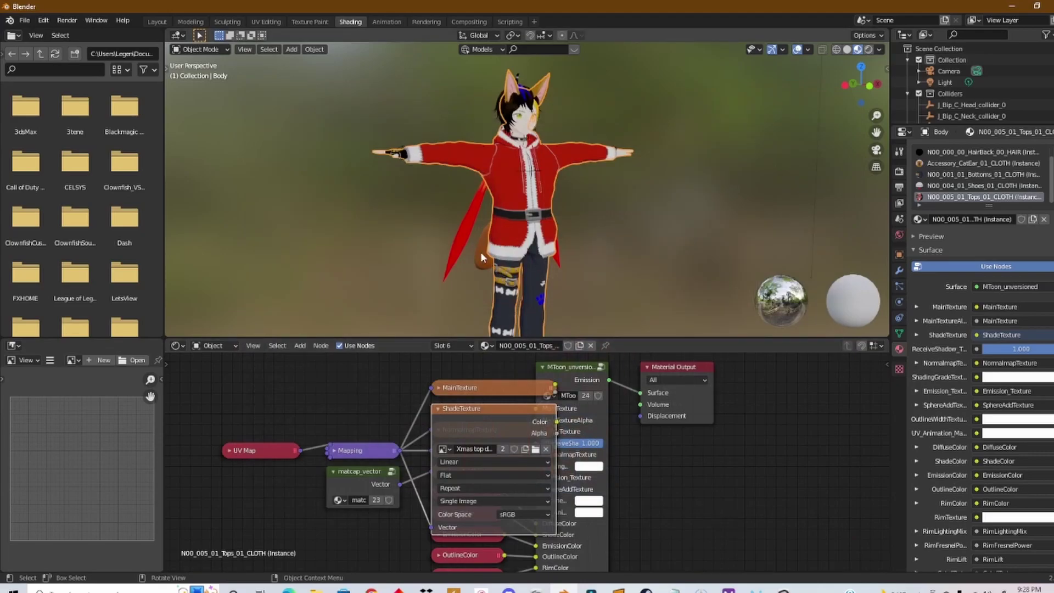
middle_click_drag(481, 216, 697, 203)
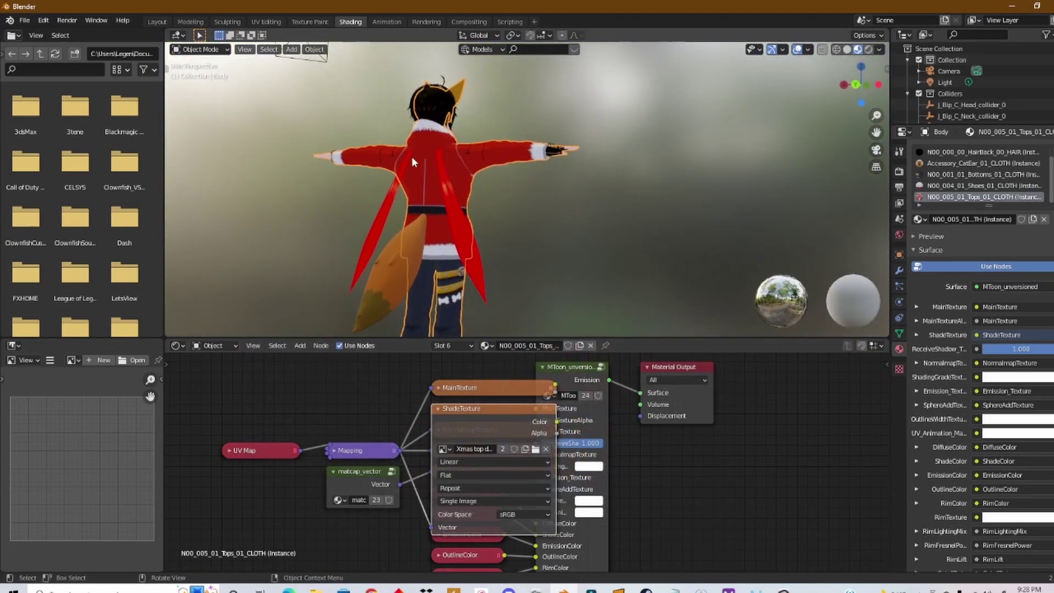
middle_click_drag(523, 182, 346, 200)
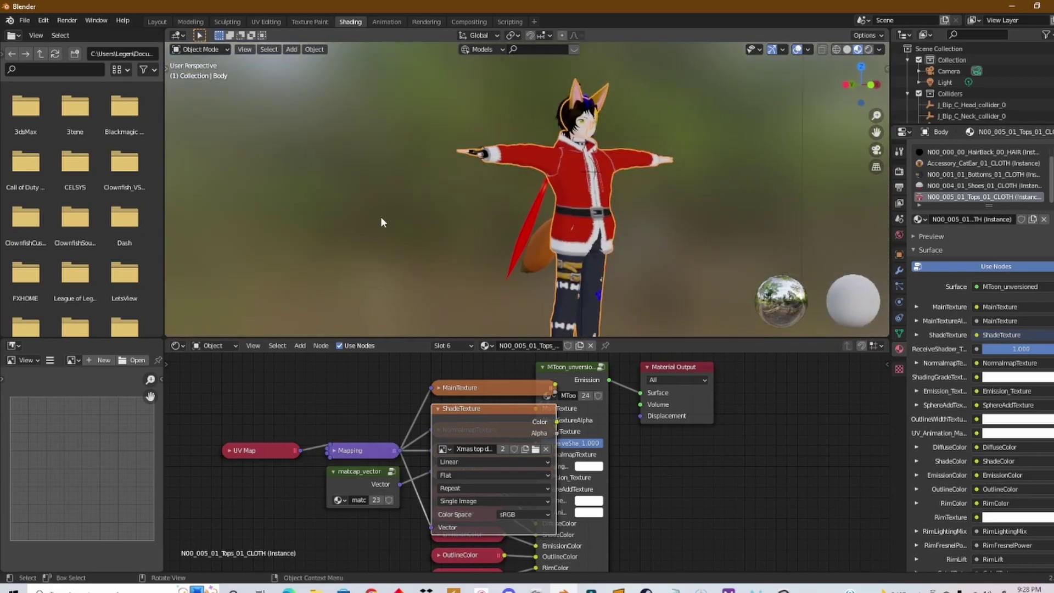
left_click(440, 408)
middle_click_drag(568, 193, 469, 225)
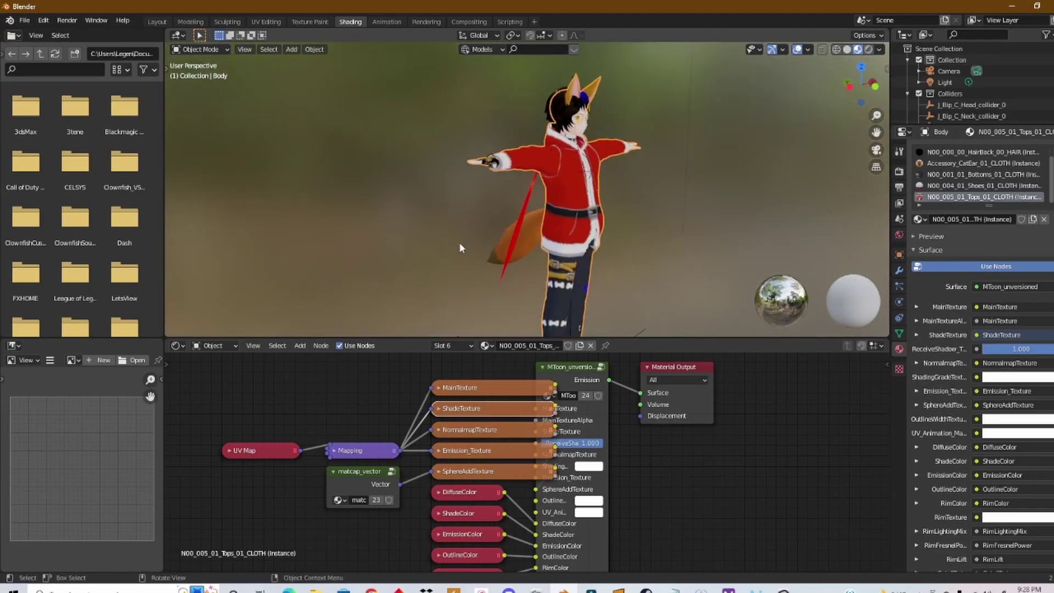
left_click(440, 431)
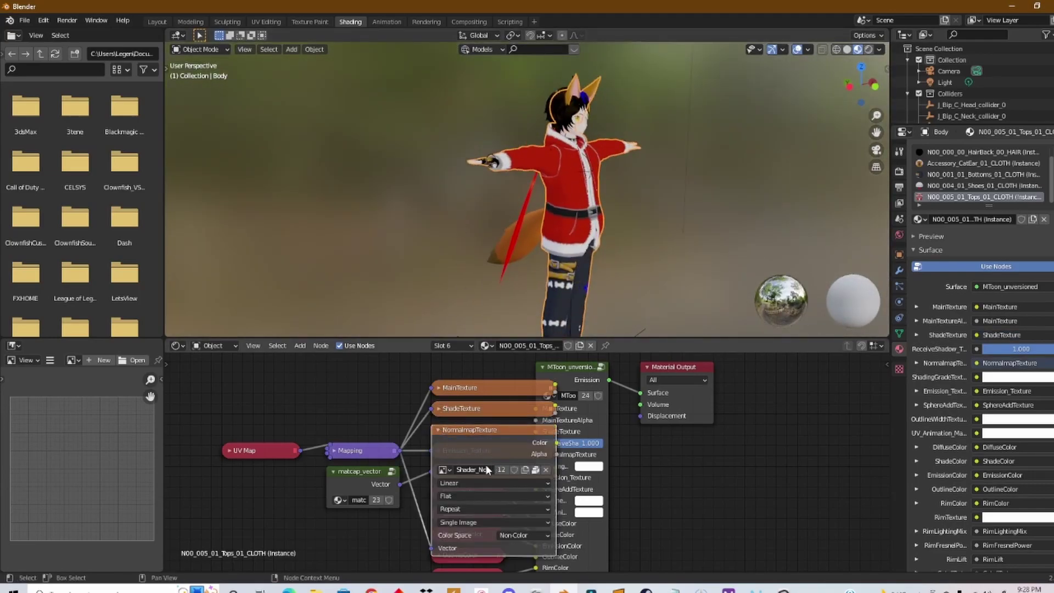
left_click(438, 431)
middle_click_drag(607, 217, 666, 193)
scroll(637, 219, "up", 3)
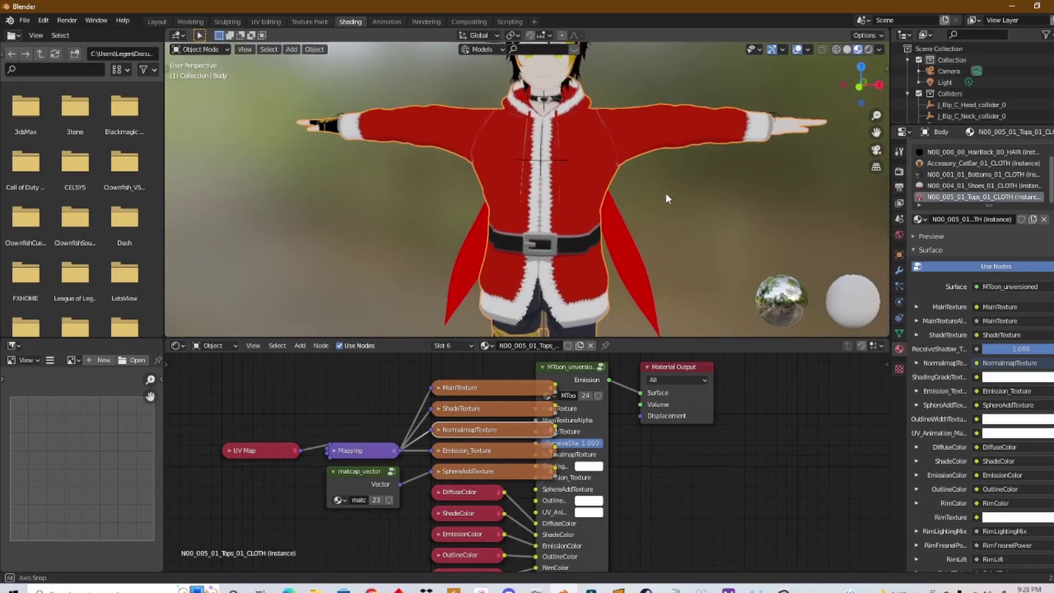
scroll(667, 193, "down", 3)
scroll(666, 194, "down", 2)
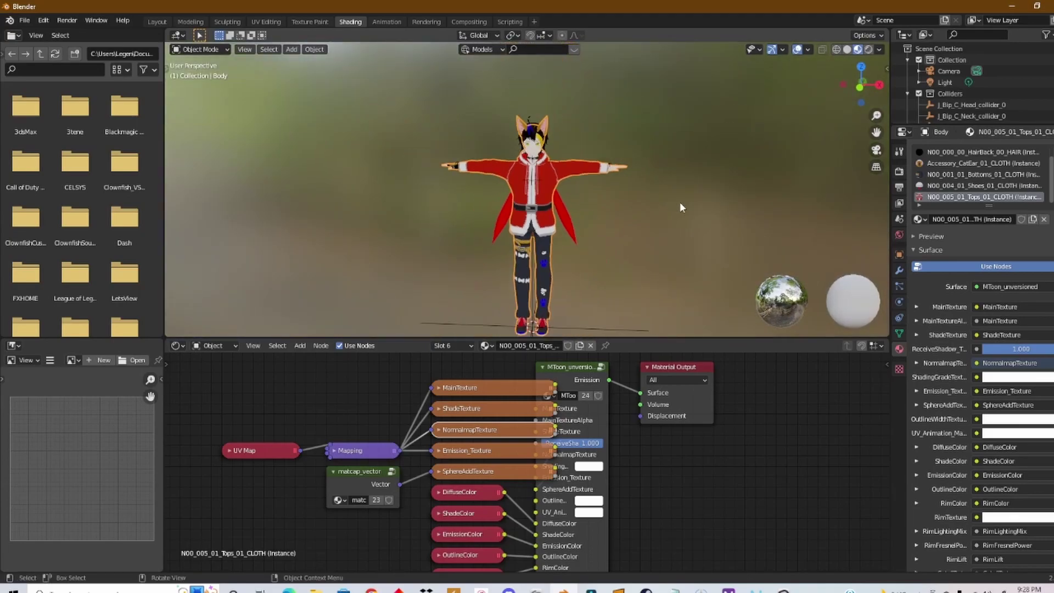
scroll(548, 269, "up", 5)
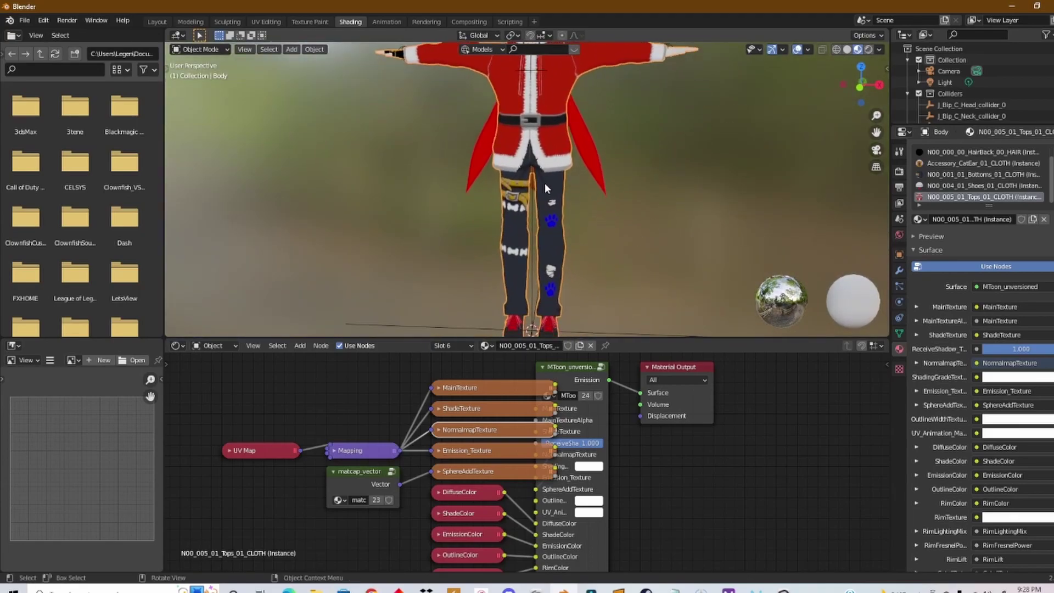
Select the Bottoms material and load Xmas pants done.png as its MainTexture.
left_click(985, 174)
left_click(438, 388)
left_click(527, 430)
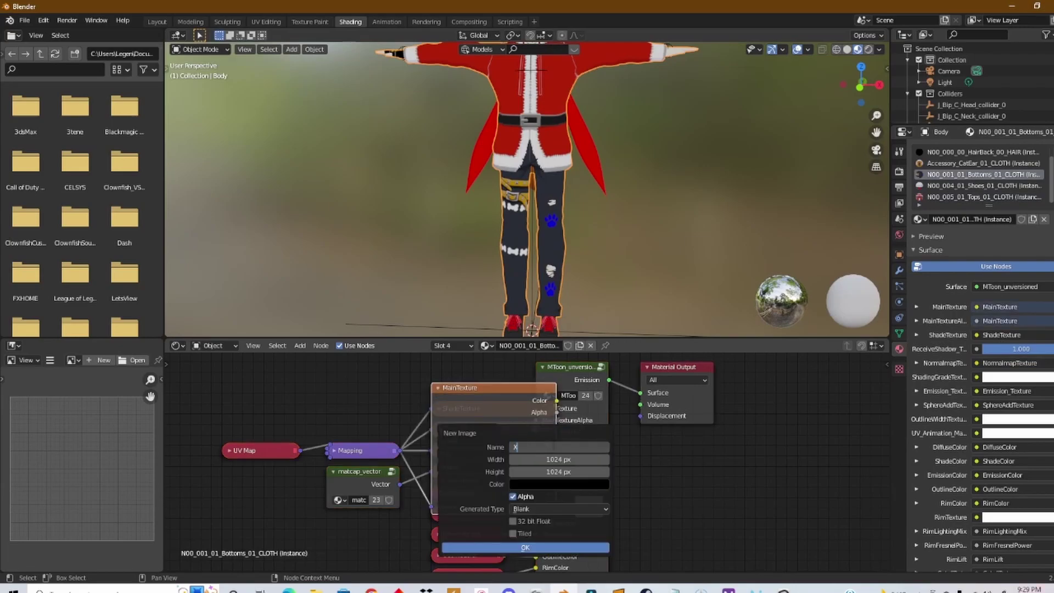
type("Xmas bottoms")
left_click(536, 430)
double_click(535, 431)
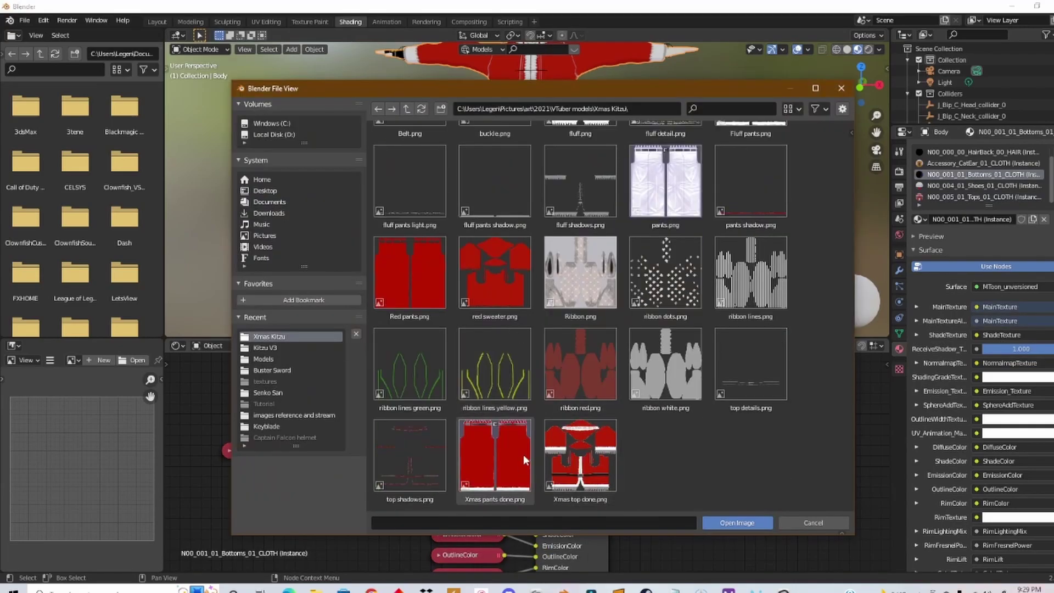
left_click(522, 453)
left_click(737, 523)
middle_click_drag(624, 256, 549, 258)
Load Xmas pants done.png as the Bottoms ShadeTexture and view the whole figure.
left_click(496, 437)
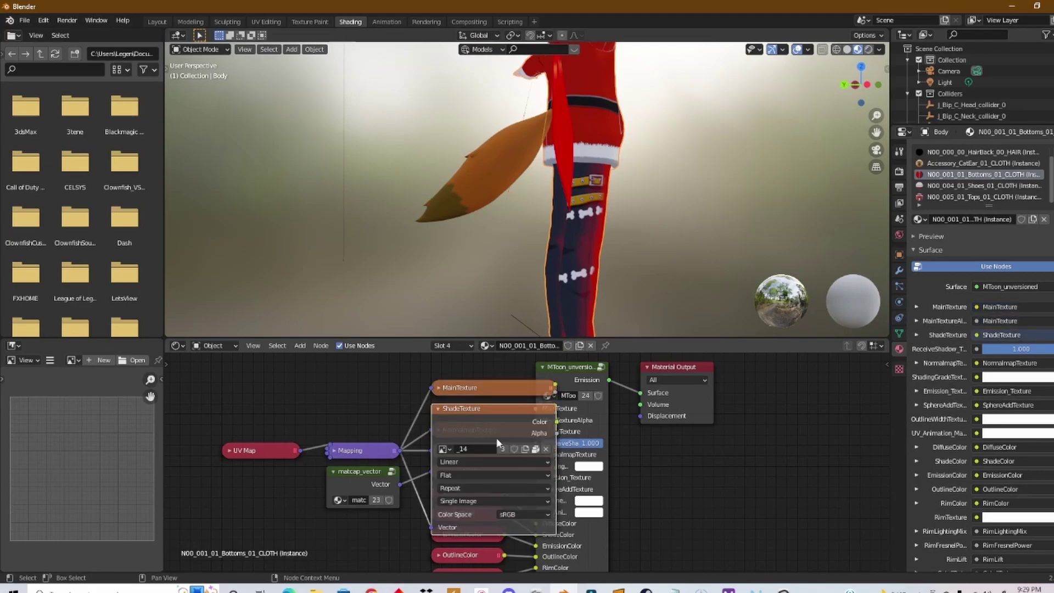
left_click(550, 467)
type("Xmas pants")
left_click(525, 569)
left_click(536, 449)
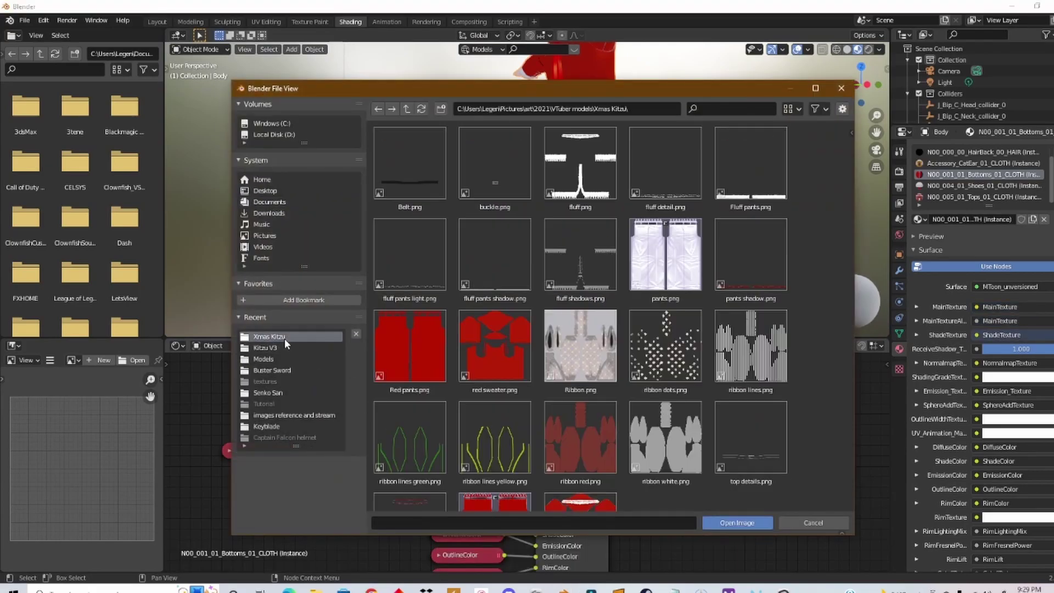
left_click(730, 520)
scroll(613, 185, "down", 5)
middle_click_drag(549, 181, 592, 191)
scroll(589, 218, "up", 5)
scroll(594, 228, "down", 5)
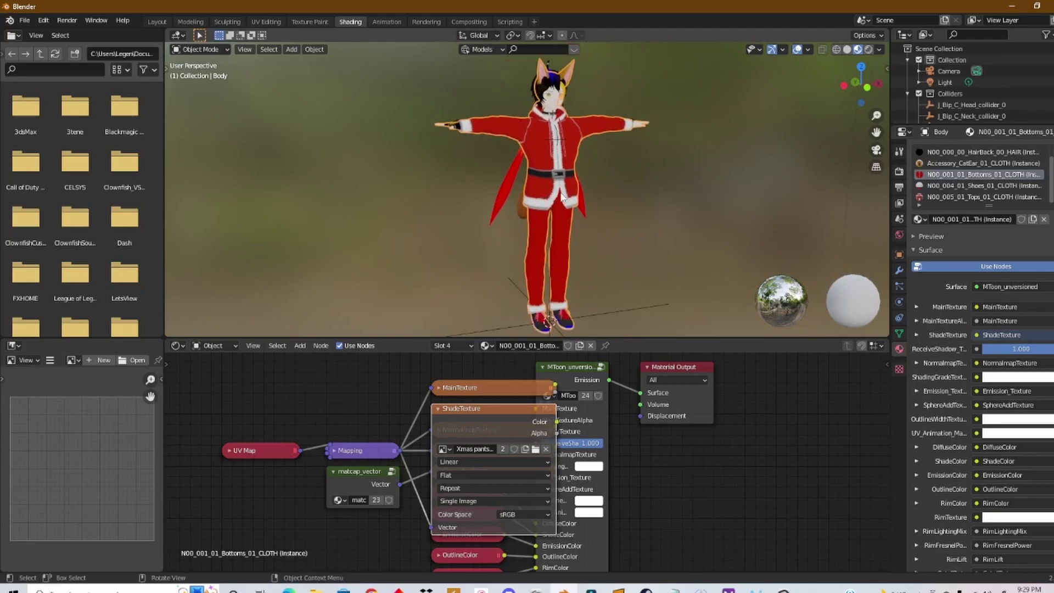
In the Layout workspace, unhide the Armature, box-select the whole character, and hide Camera and Light.
left_click(157, 21)
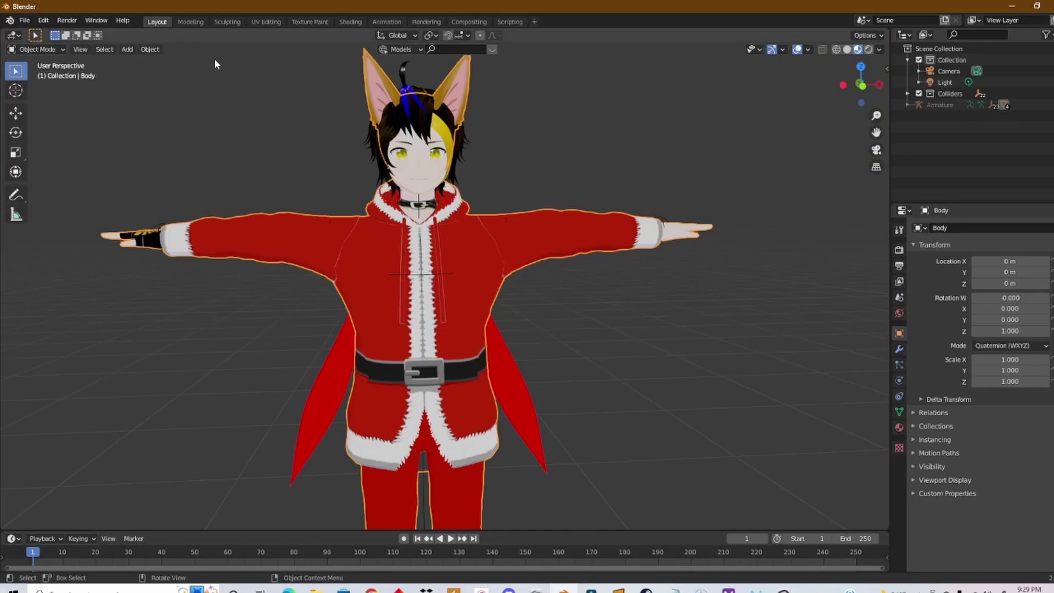
middle_click_drag(520, 261, 489, 272)
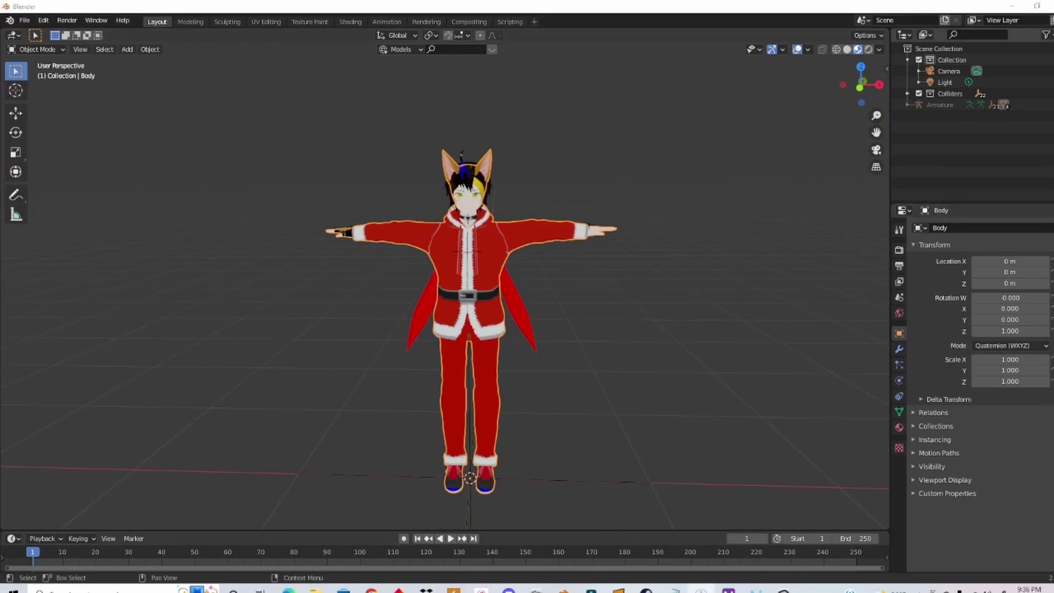
left_click(1046, 105)
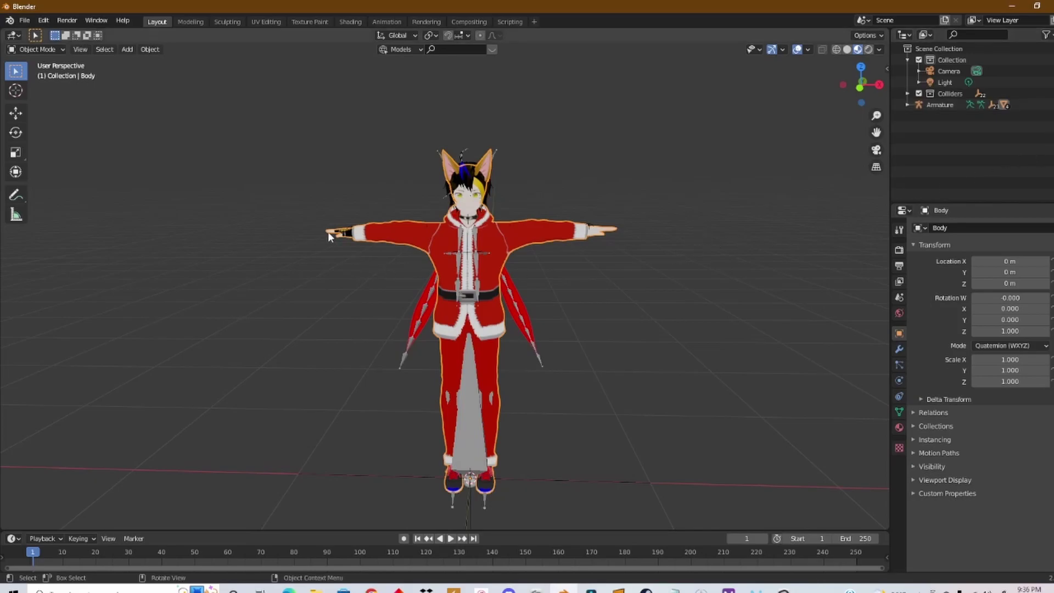
left_click_drag(254, 90, 685, 509)
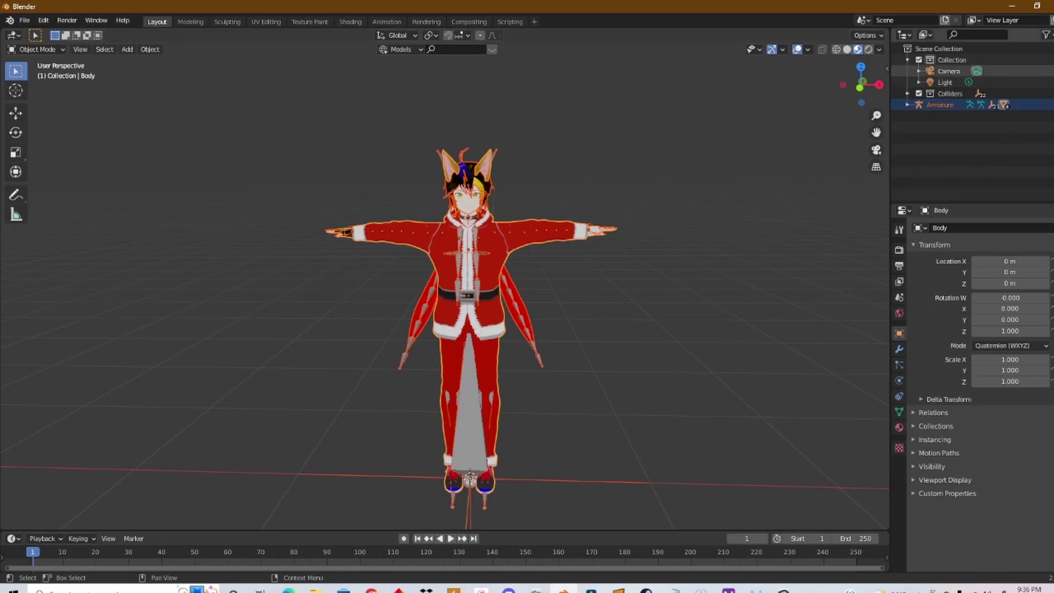
key("h")
key("h")
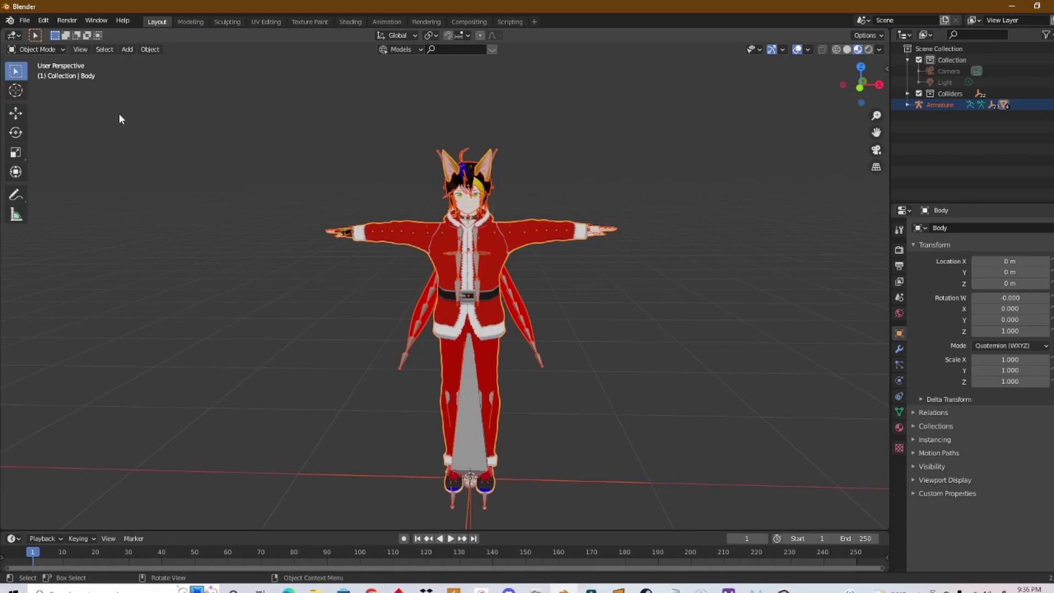
Export the selected character through File > Export > VRM (.vrm) as Xmas kitzu.vrm.
left_click(27, 22)
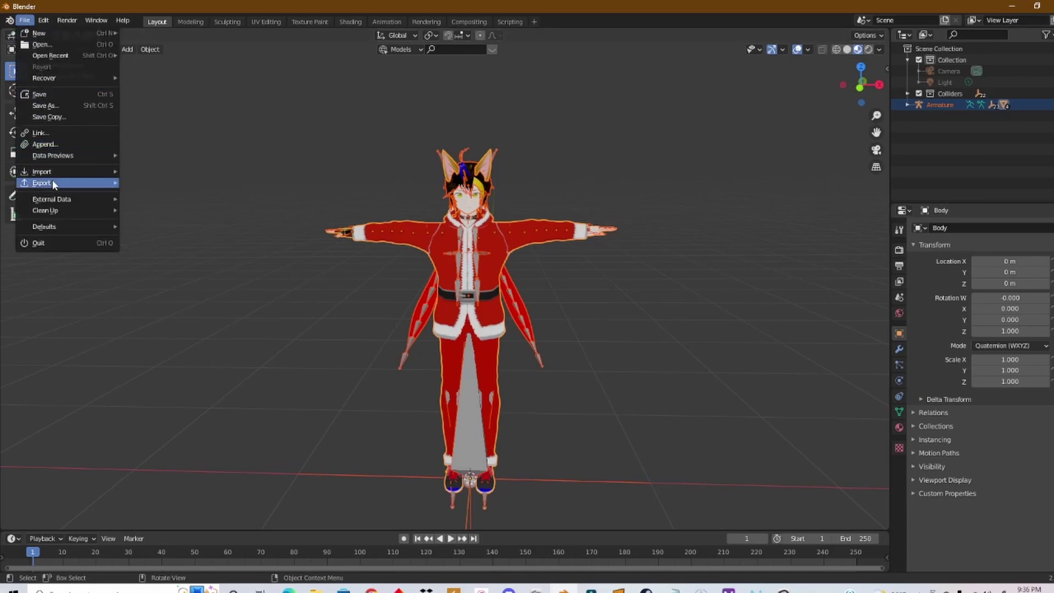
mouse_move(52, 180)
left_click(174, 317)
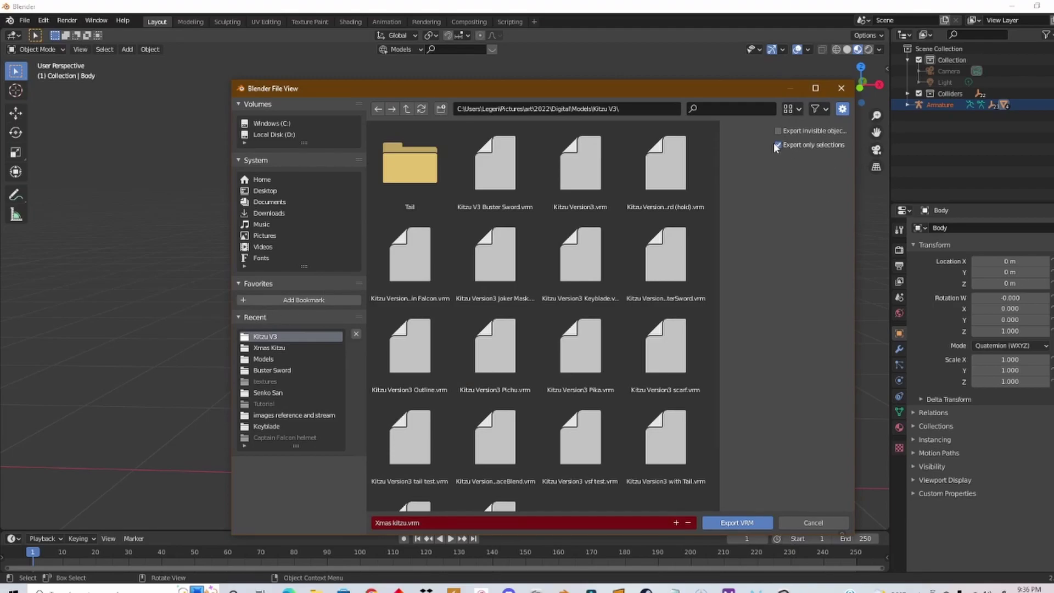
scroll(650, 394, "down", 3)
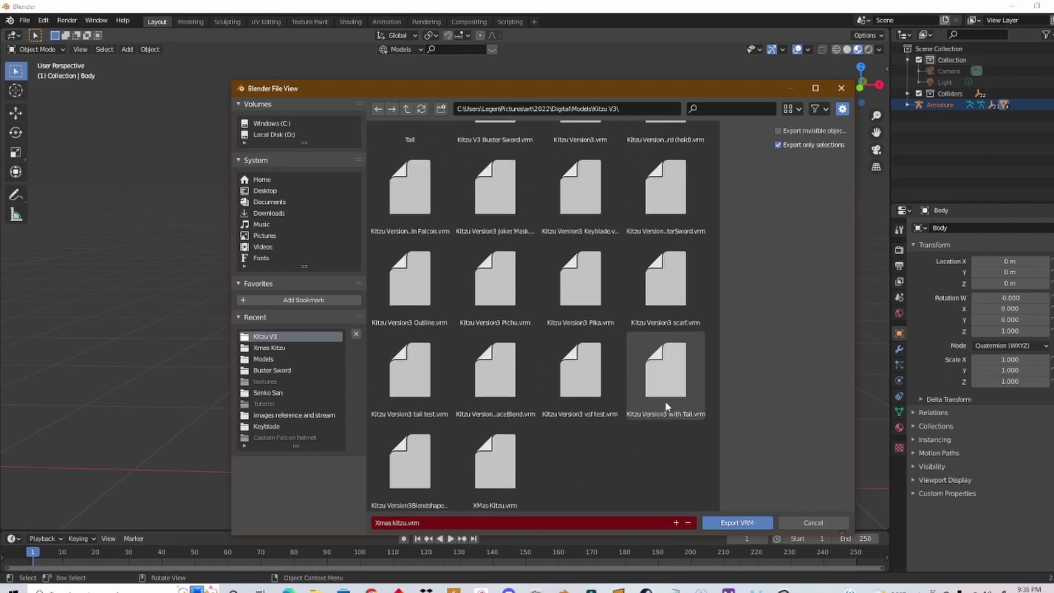
scroll(604, 482, "up", 1)
left_click(569, 526)
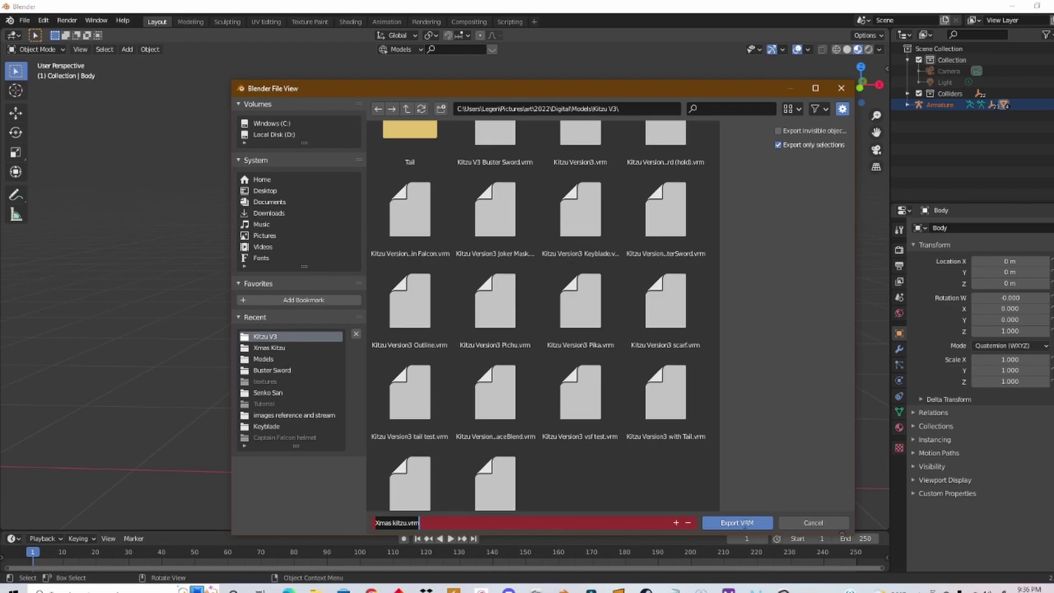
left_click(745, 524)
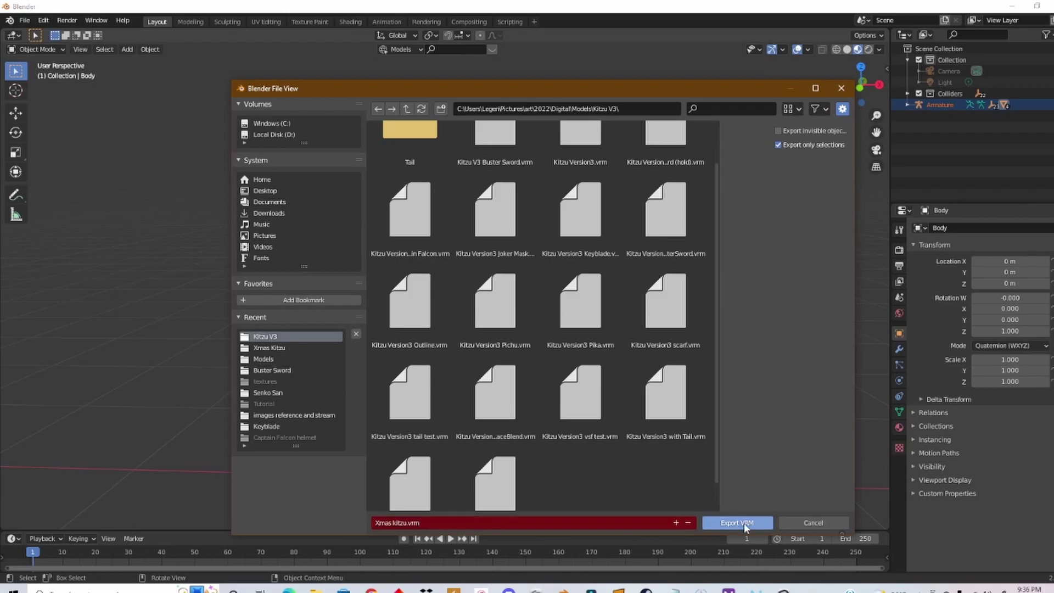
left_click(745, 524)
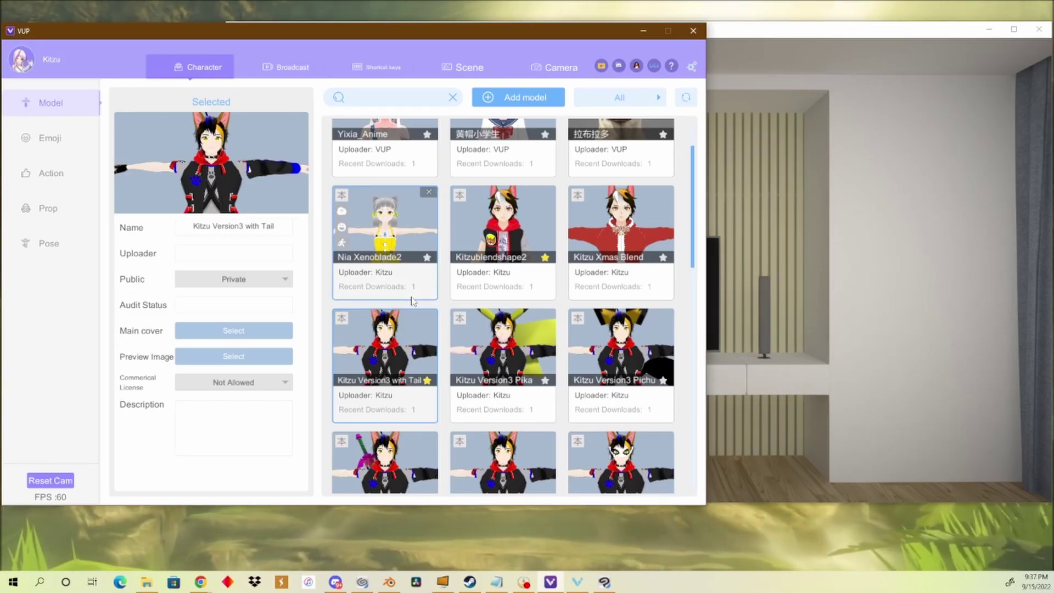
Add XMas Kitzu.vrm as a new VUP model, save its avatar settings and select it.
left_click(510, 97)
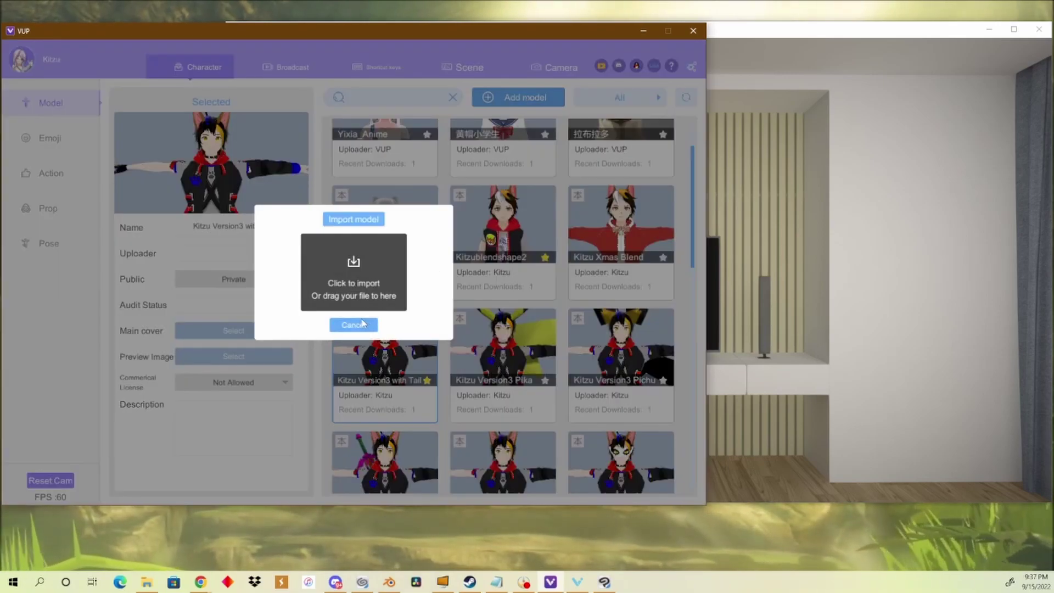
left_click(356, 294)
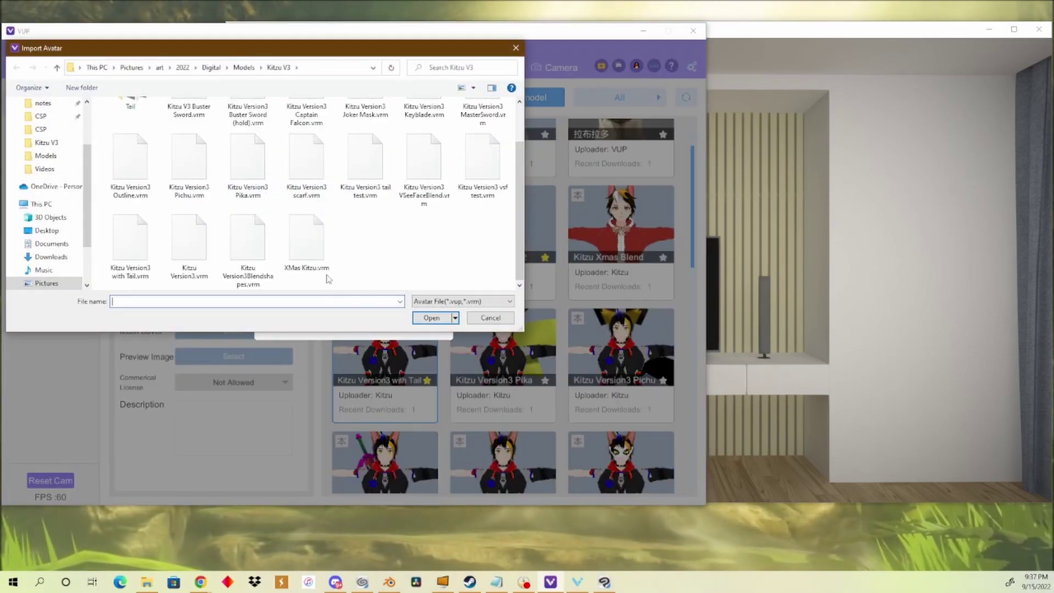
left_click(306, 241)
left_click(432, 317)
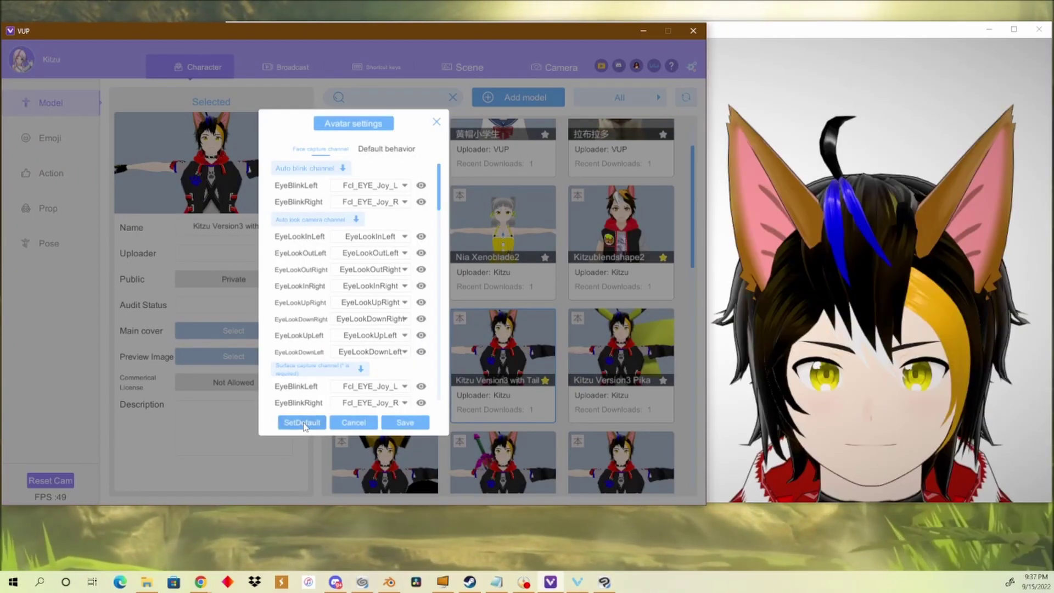
left_click(408, 424)
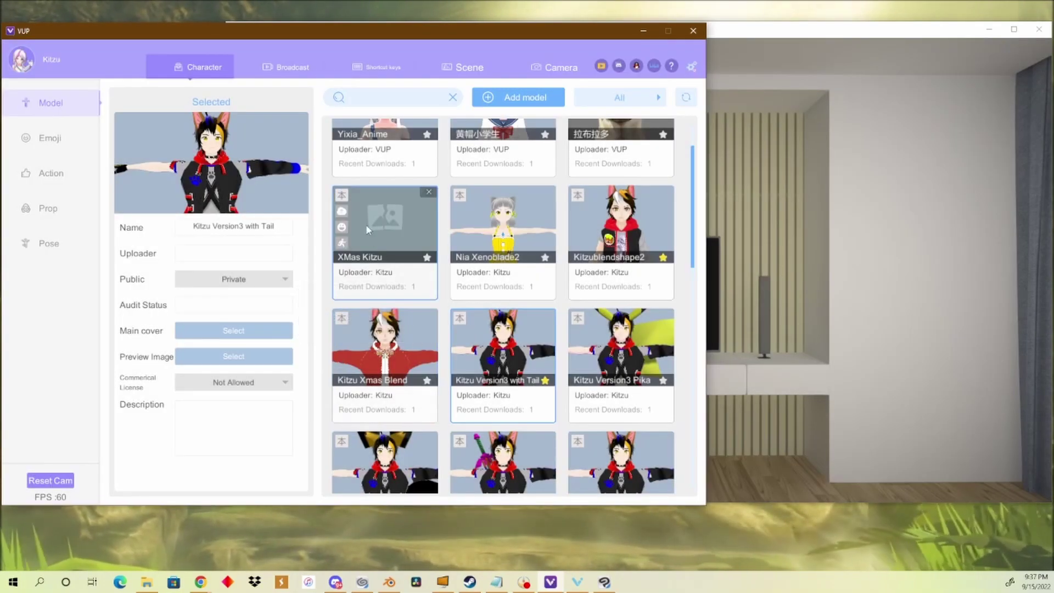
left_click(395, 227)
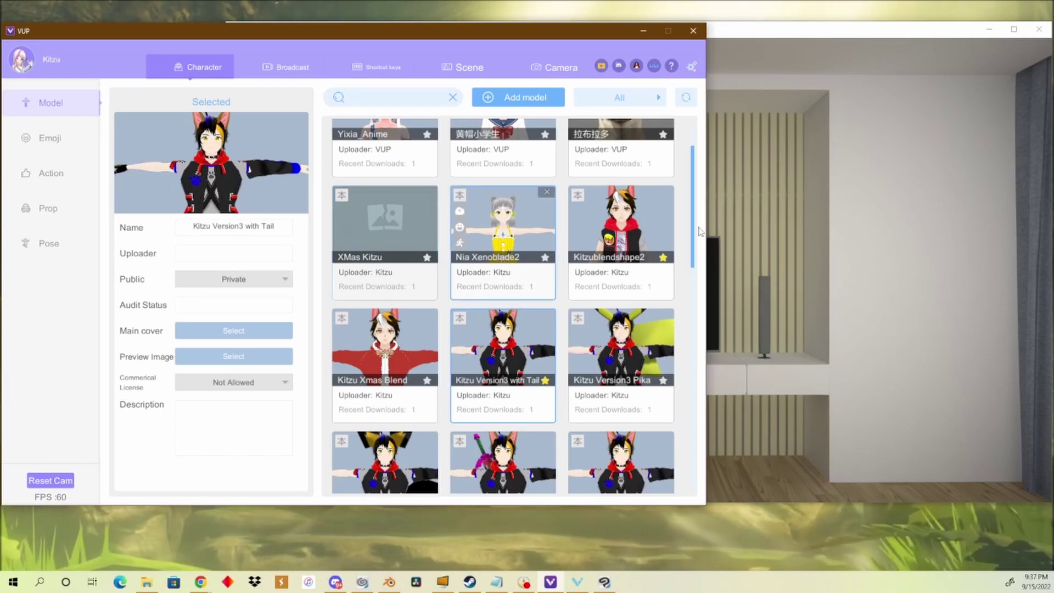
Load the XMas Kitzu model card into VUP's live display window.
left_click(791, 274)
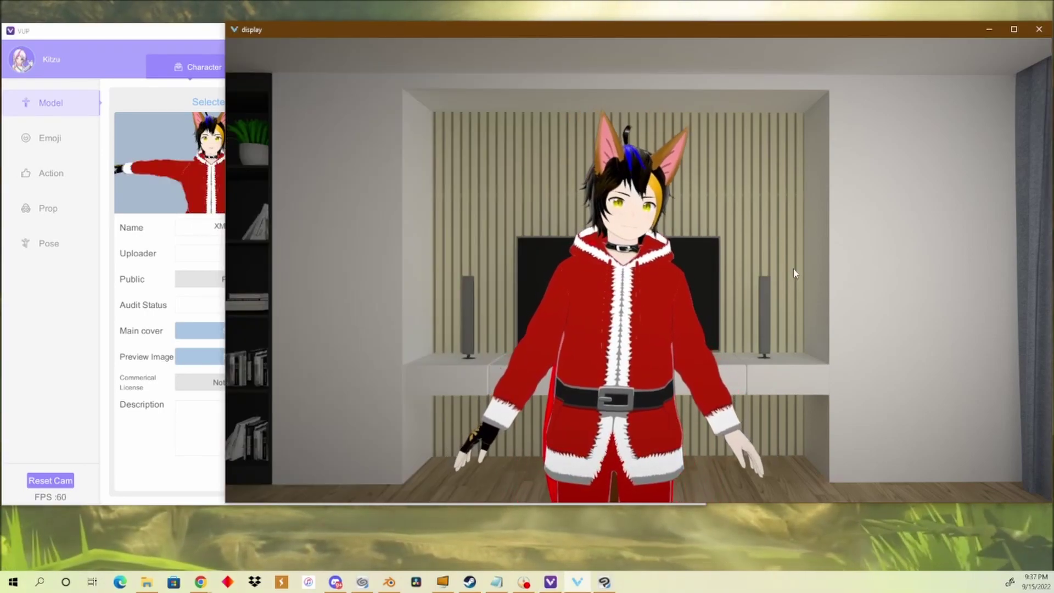